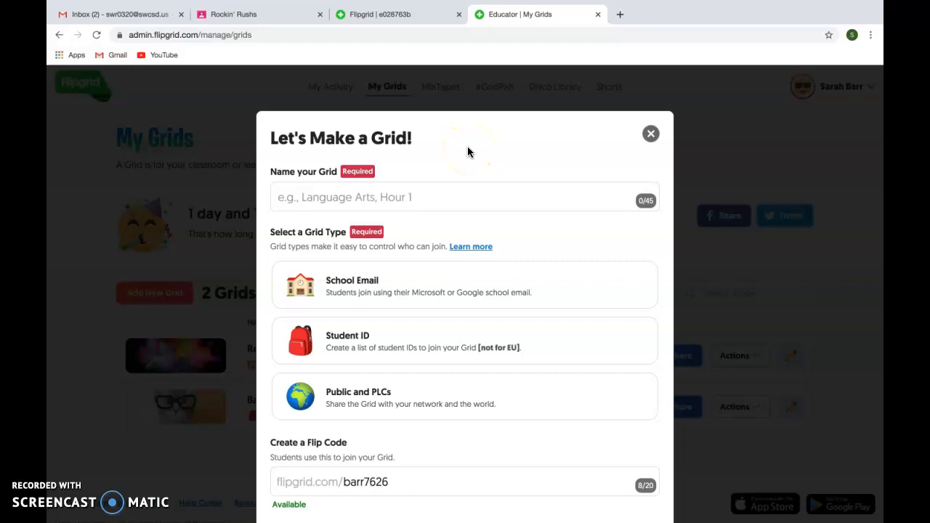
Enter 'Rush Example' as the new grid's name
{"action": "left_click", "coordinate": [384, 199]}
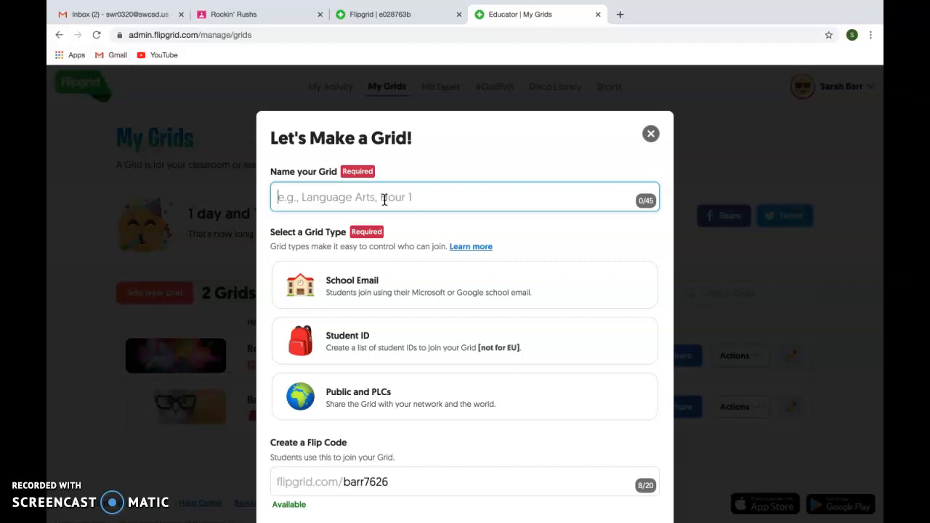
{"action": "type", "text": "Rush"}
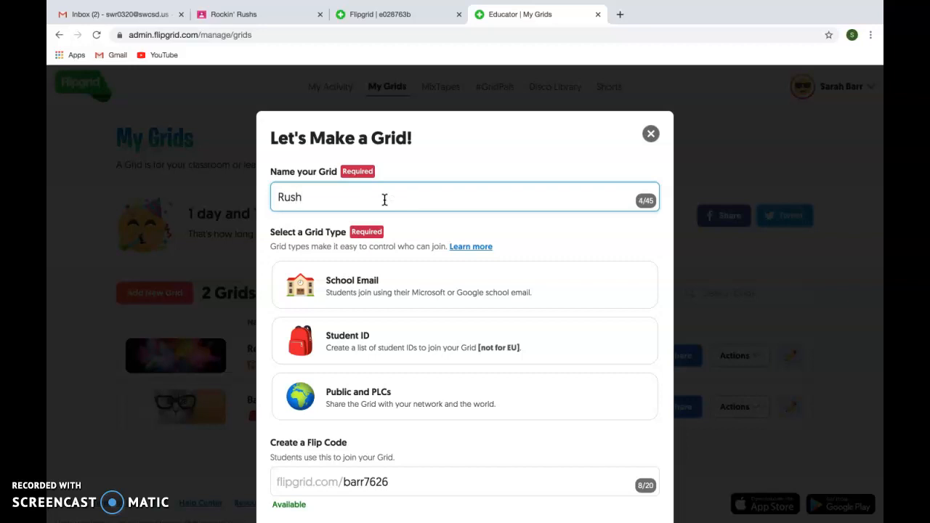
{"action": "type", "text": " Exa,"}
{"action": "type", "text": "mple"}
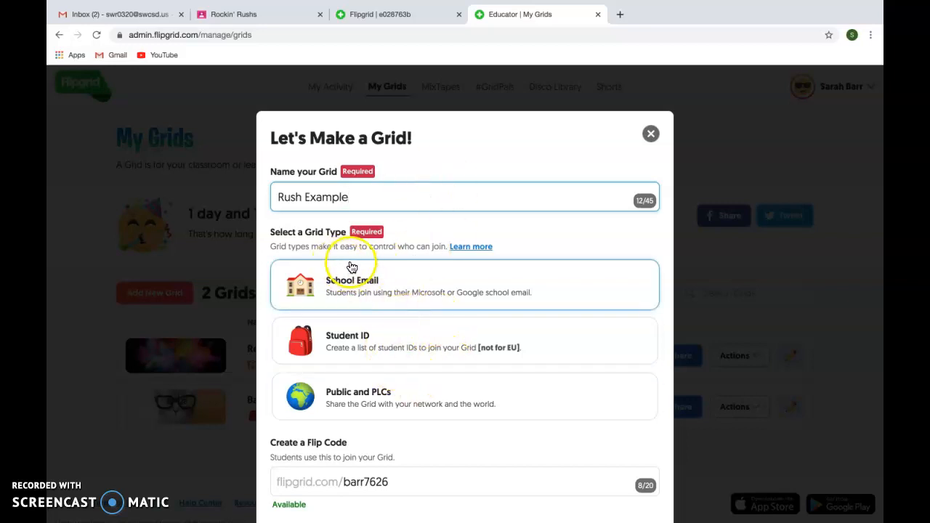
Choose the School Email grid type and advance to the next setup step
{"action": "left_click", "coordinate": [397, 379]}
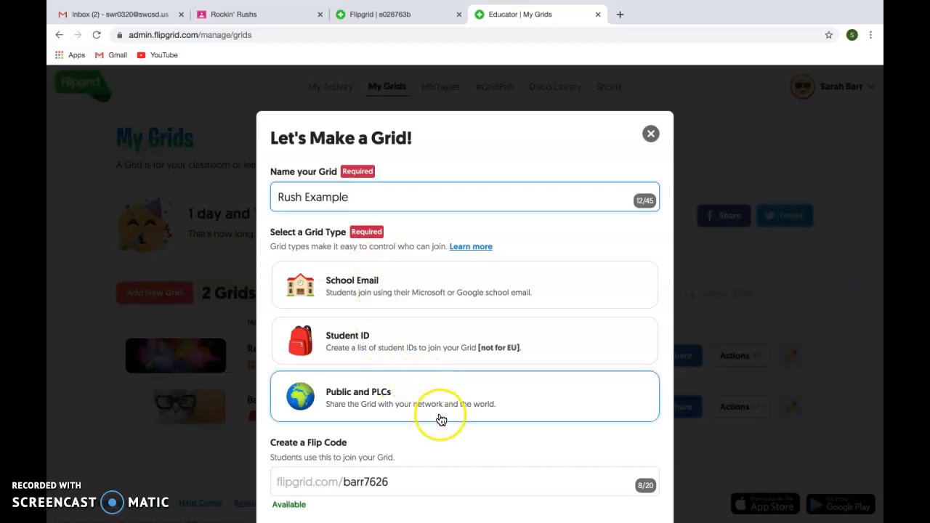
{"action": "scroll", "coordinate": [441, 417], "scroll_direction": "down", "scroll_amount": 1}
{"action": "left_click", "coordinate": [446, 293]}
{"action": "left_click", "coordinate": [461, 240]}
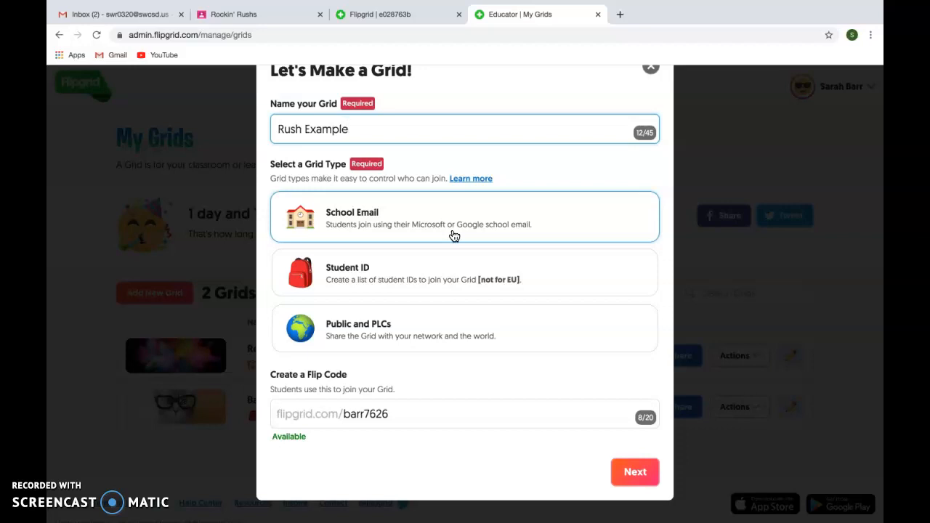
{"action": "left_click", "coordinate": [354, 219]}
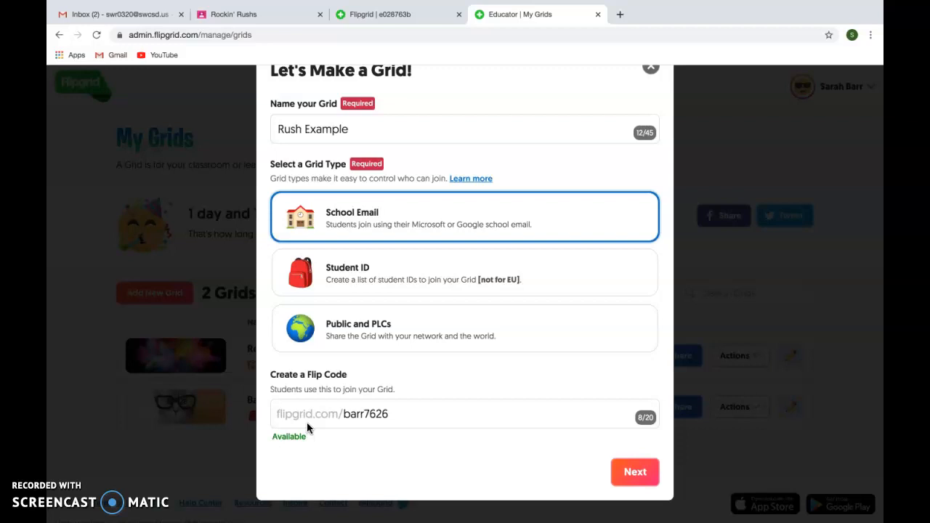
{"action": "left_click", "coordinate": [633, 473]}
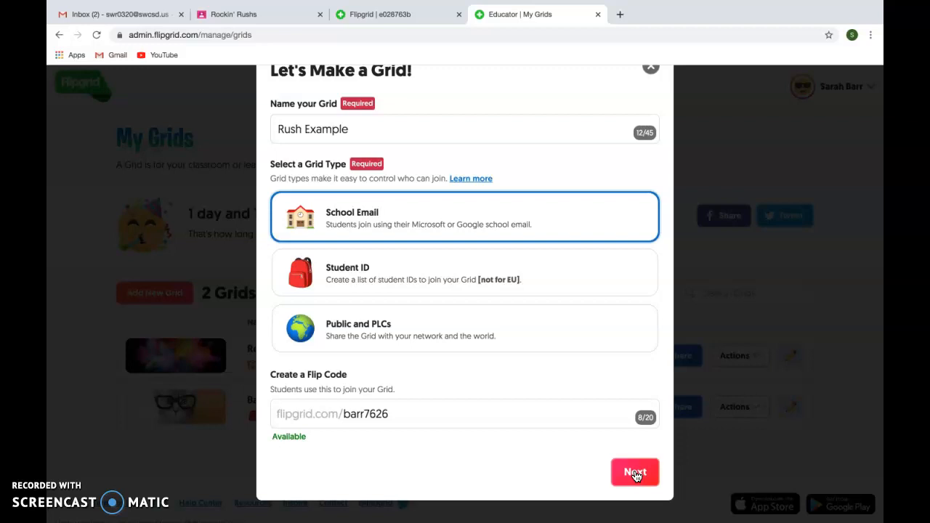
{"action": "left_click", "coordinate": [635, 473]}
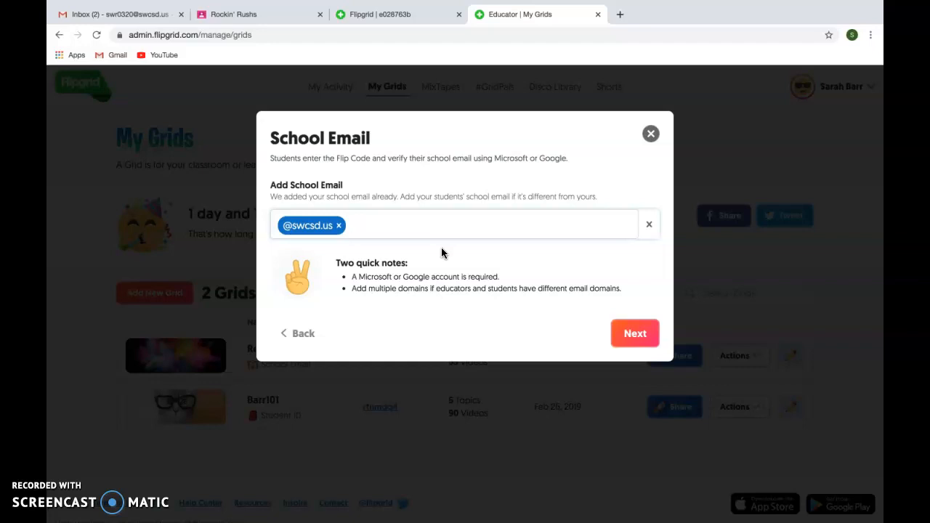
Keep the pre-filled school email domain and submit the School Email step
{"action": "left_click", "coordinate": [629, 334]}
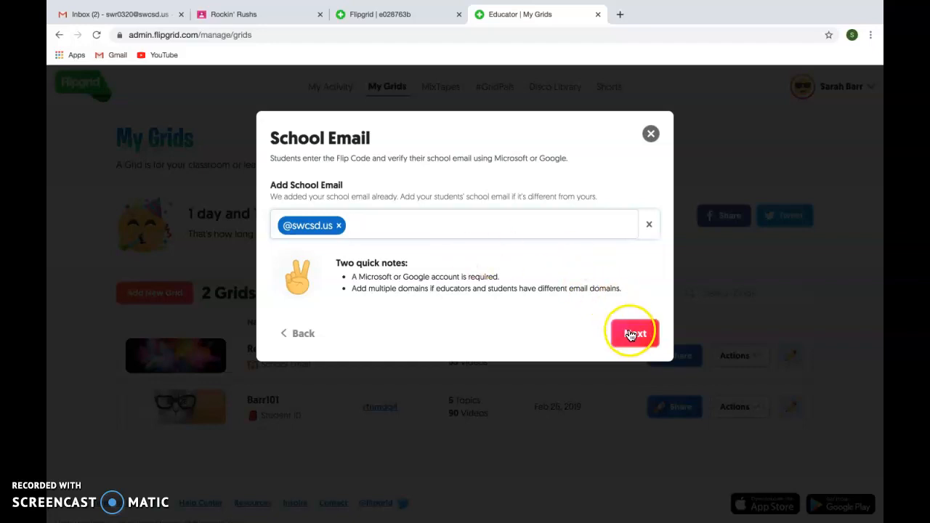
Create the grid and share its join link to Google Classroom
{"action": "left_click", "coordinate": [629, 333]}
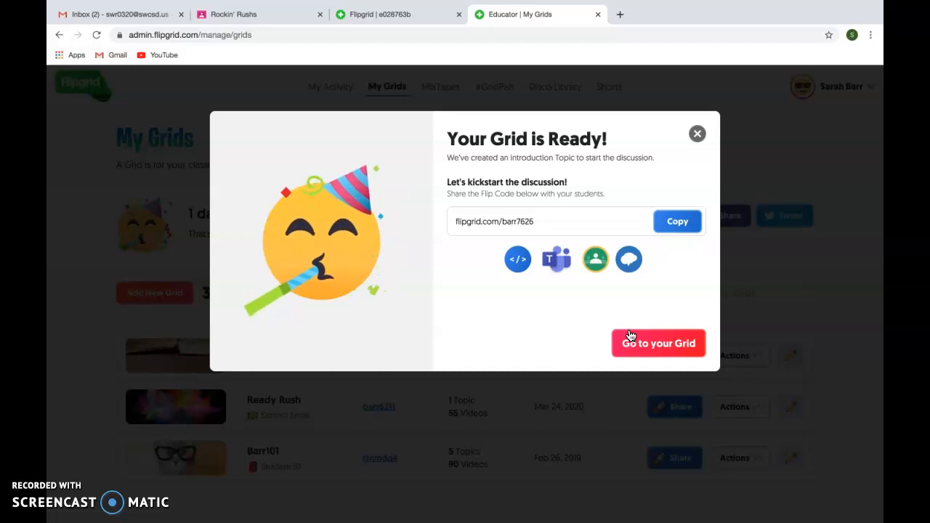
{"action": "left_click", "coordinate": [595, 265]}
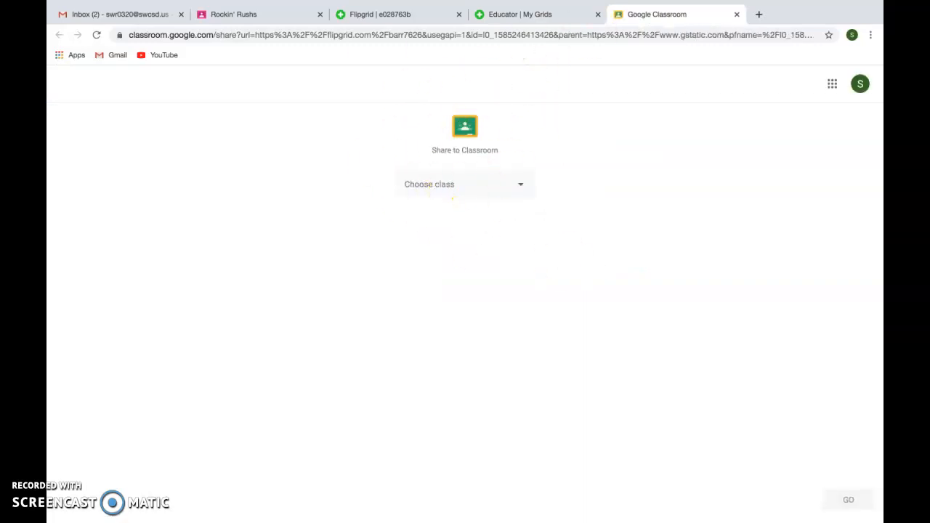
Share the grid link to the Rockin' Rushs class as an announcement
{"action": "left_click", "coordinate": [521, 197]}
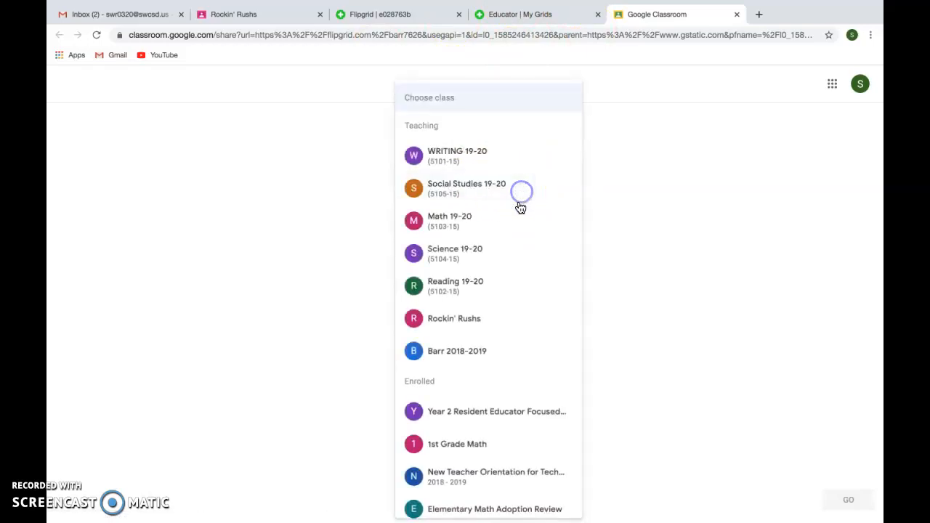
{"action": "left_click", "coordinate": [474, 318]}
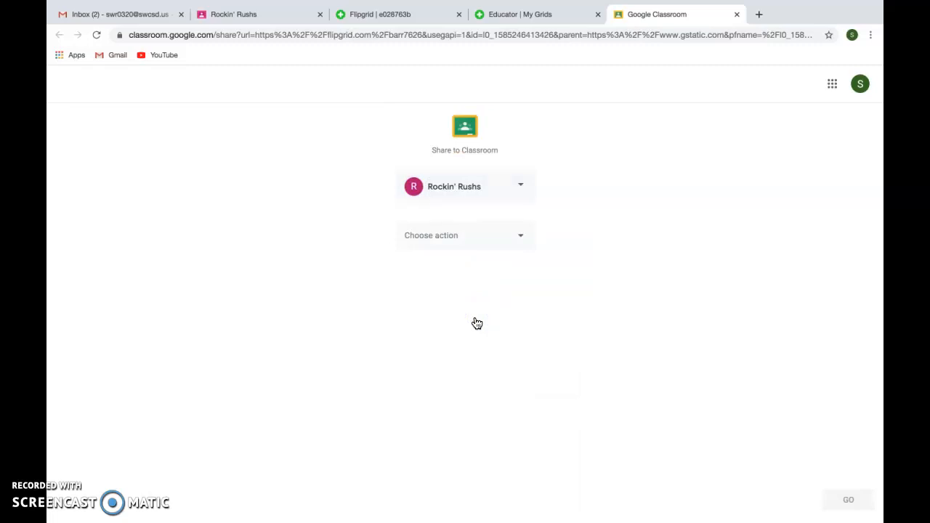
{"action": "left_click", "coordinate": [522, 237]}
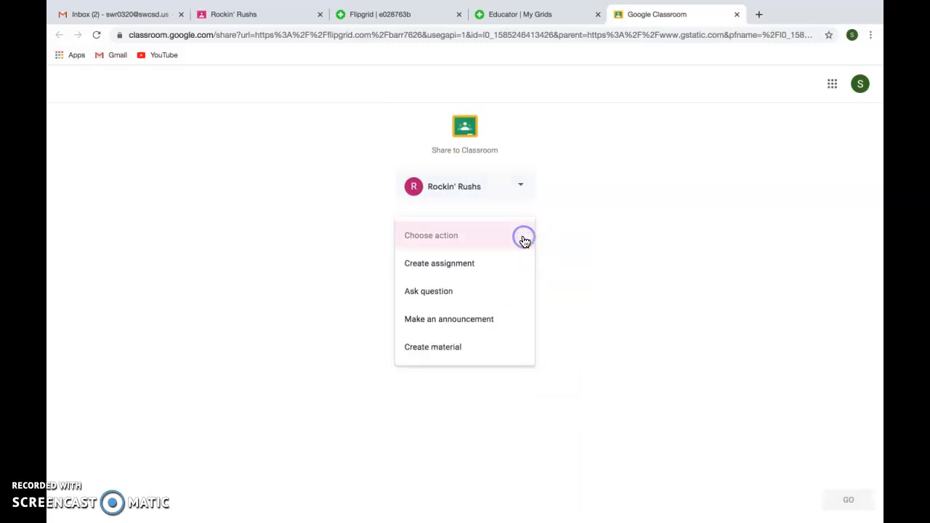
{"action": "left_click", "coordinate": [509, 333]}
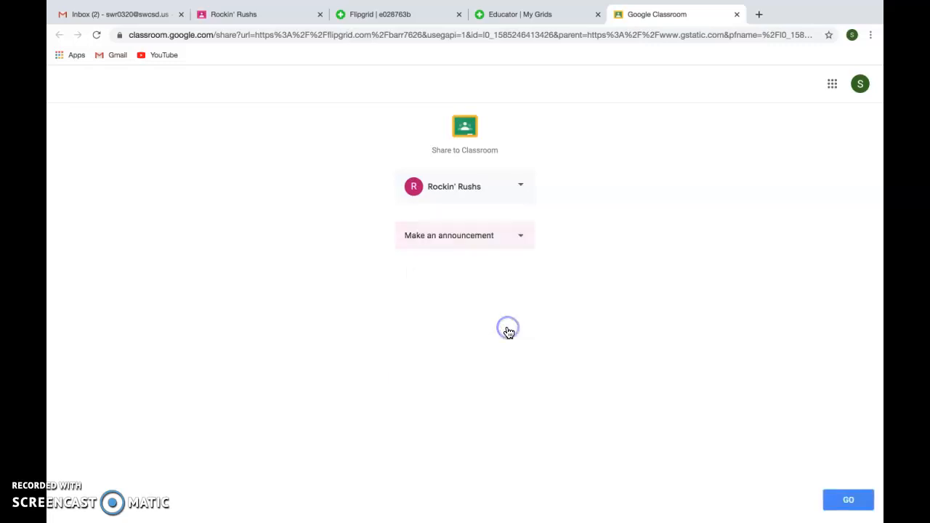
{"action": "left_click", "coordinate": [519, 234]}
{"action": "left_click", "coordinate": [567, 345]}
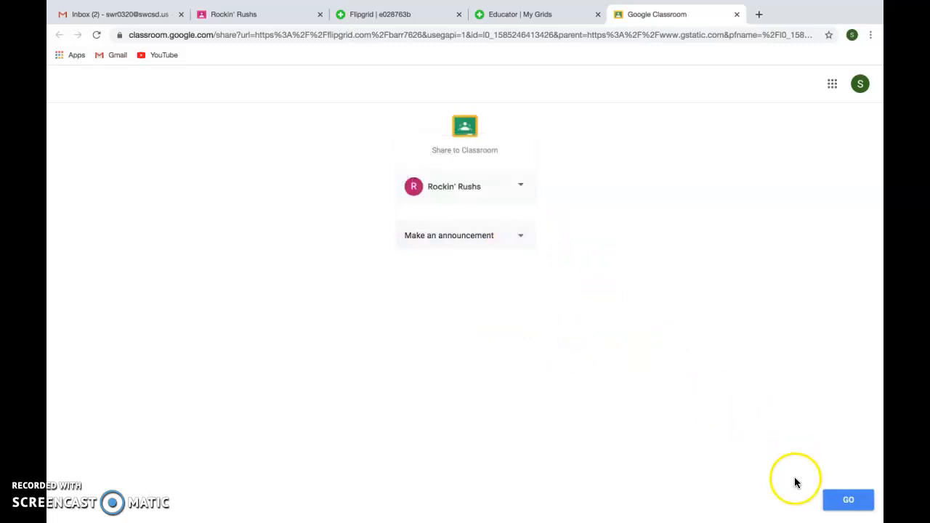
{"action": "left_click", "coordinate": [852, 503]}
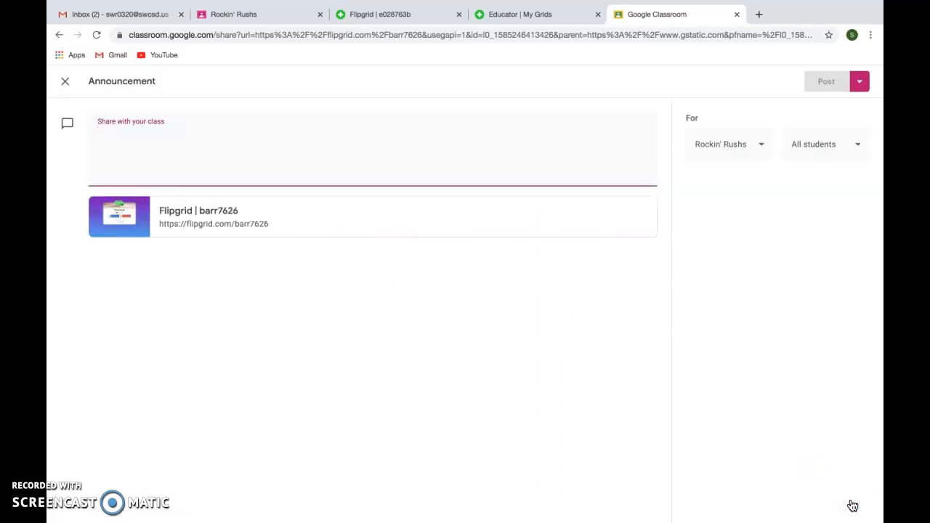
{"action": "left_click", "coordinate": [188, 223]}
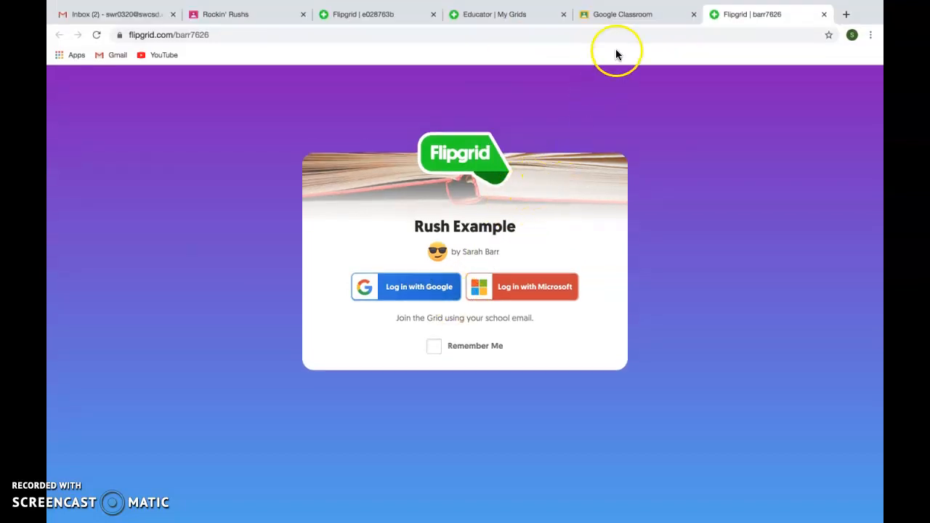
Glance at the Ready Rush grid, then open Rush Example from the grid-ready dialog
{"action": "left_click", "coordinate": [494, 12]}
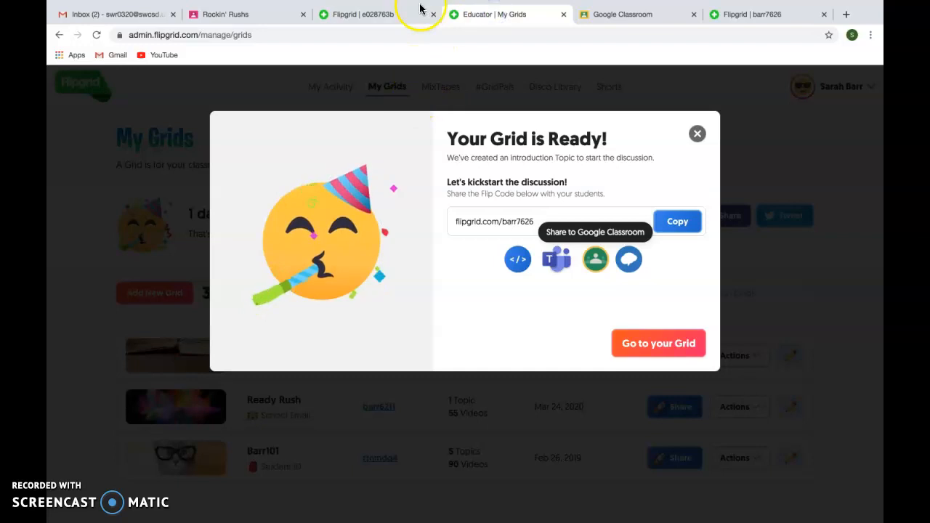
{"action": "left_click", "coordinate": [379, 10]}
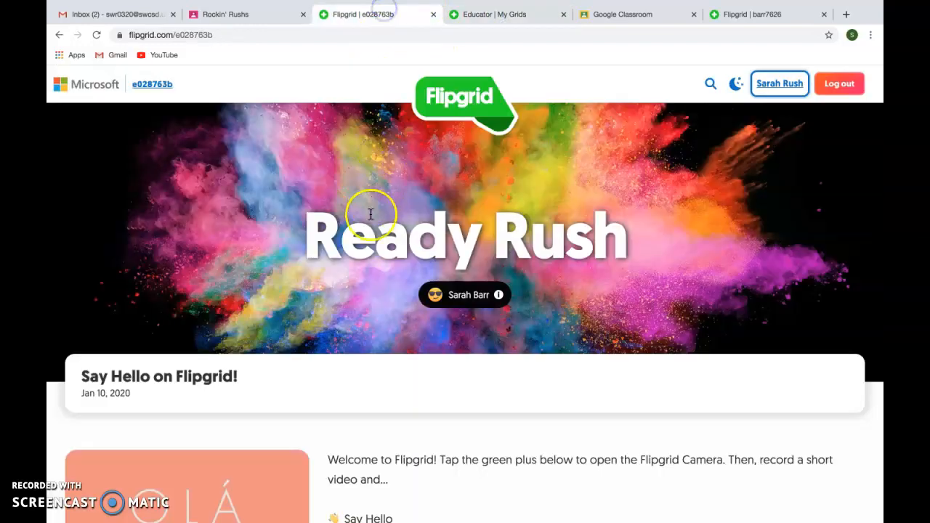
{"action": "scroll", "coordinate": [328, 357], "scroll_direction": "down", "scroll_amount": 3}
{"action": "scroll", "coordinate": [322, 378], "scroll_direction": "up", "scroll_amount": 3}
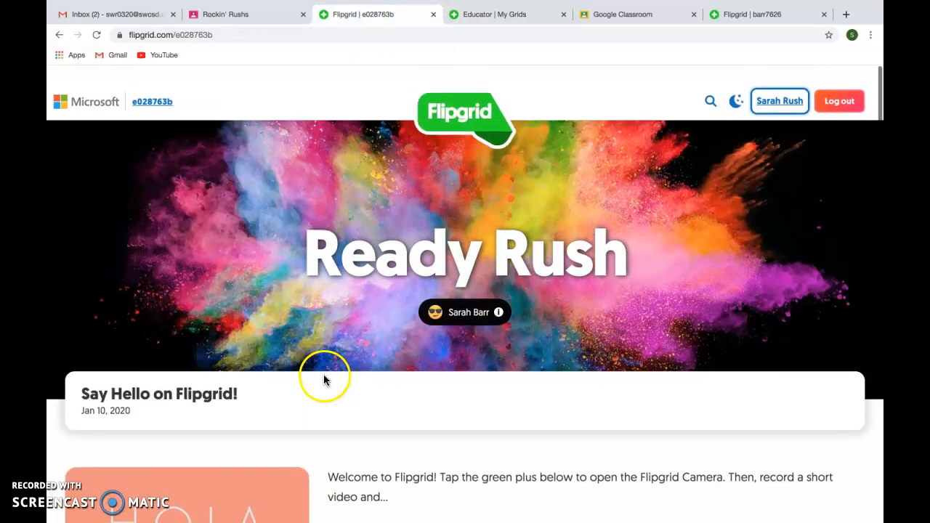
{"action": "left_click", "coordinate": [508, 13]}
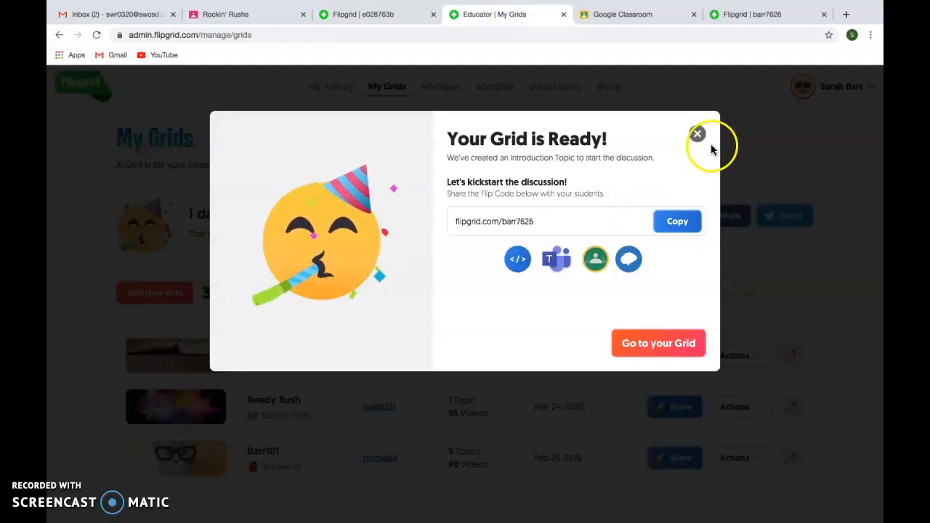
{"action": "left_click", "coordinate": [647, 351]}
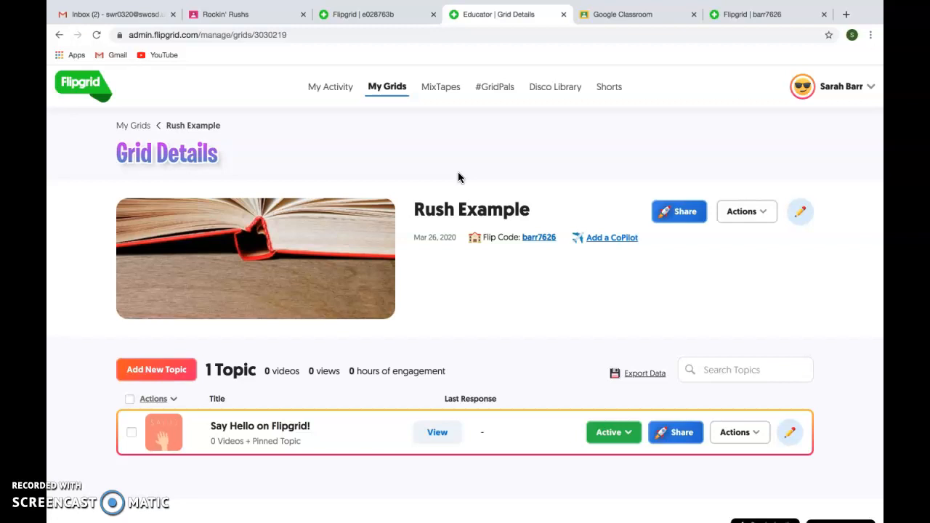
Go to My Grids to see Rush Example listed first among three grids
{"action": "left_click", "coordinate": [393, 89]}
{"action": "scroll", "coordinate": [334, 392], "scroll_direction": "down", "scroll_amount": 3}
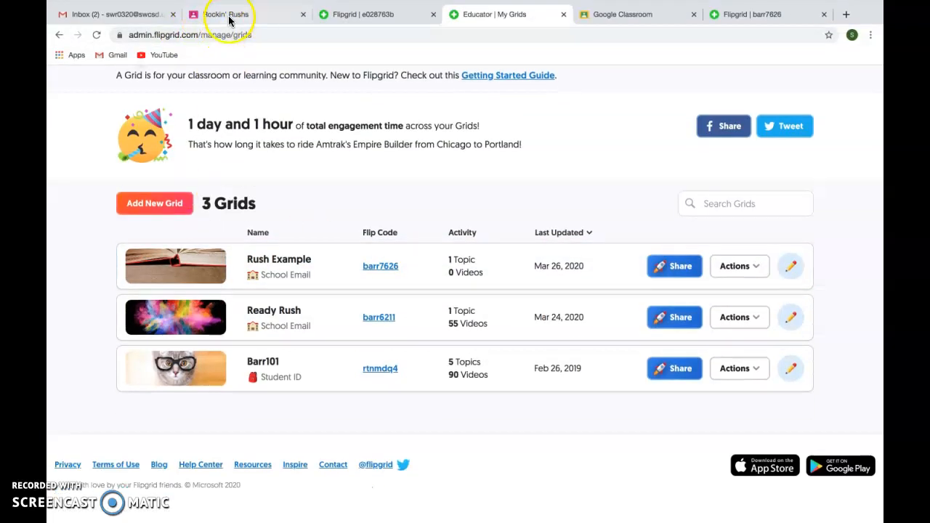
Reload the Rockin' Rushs stream, check Classwork, then return to the announcement draft
{"action": "left_click", "coordinate": [220, 14]}
{"action": "left_click", "coordinate": [96, 35]}
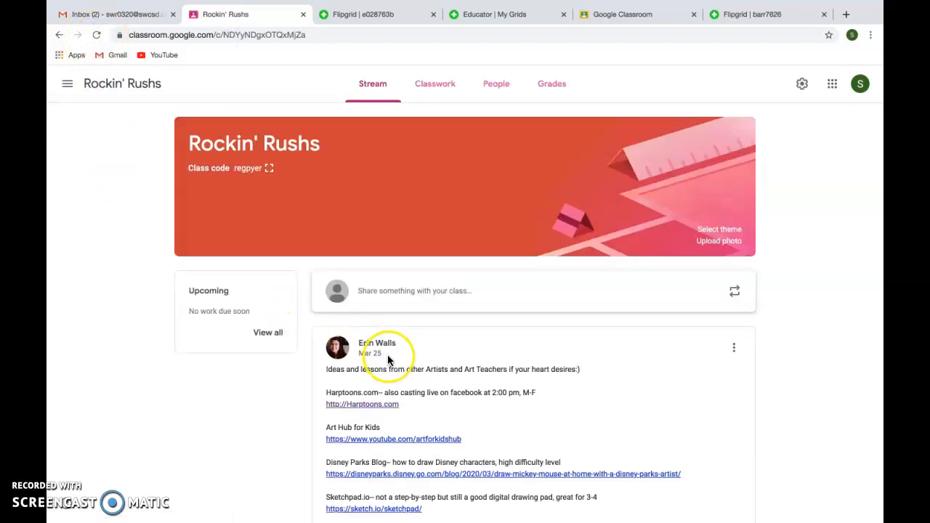
{"action": "scroll", "coordinate": [387, 382], "scroll_direction": "down", "scroll_amount": 1}
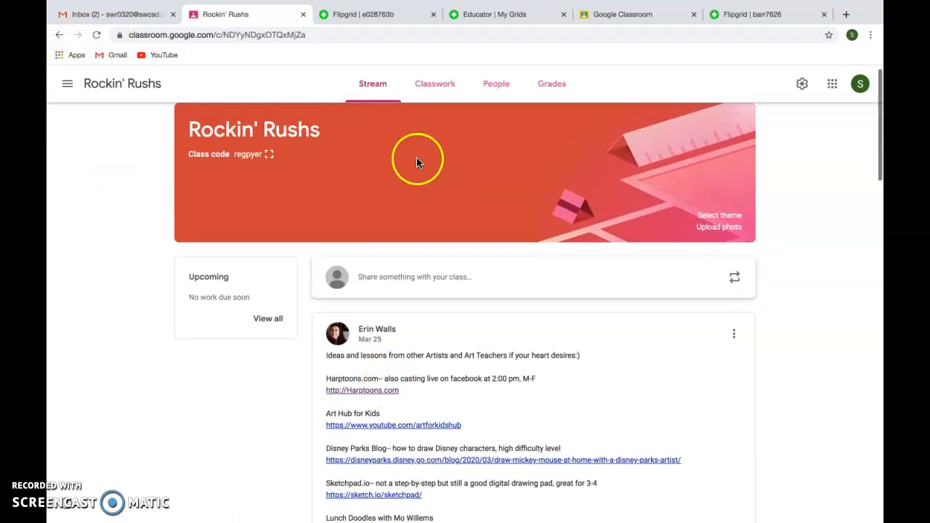
{"action": "left_click", "coordinate": [435, 82]}
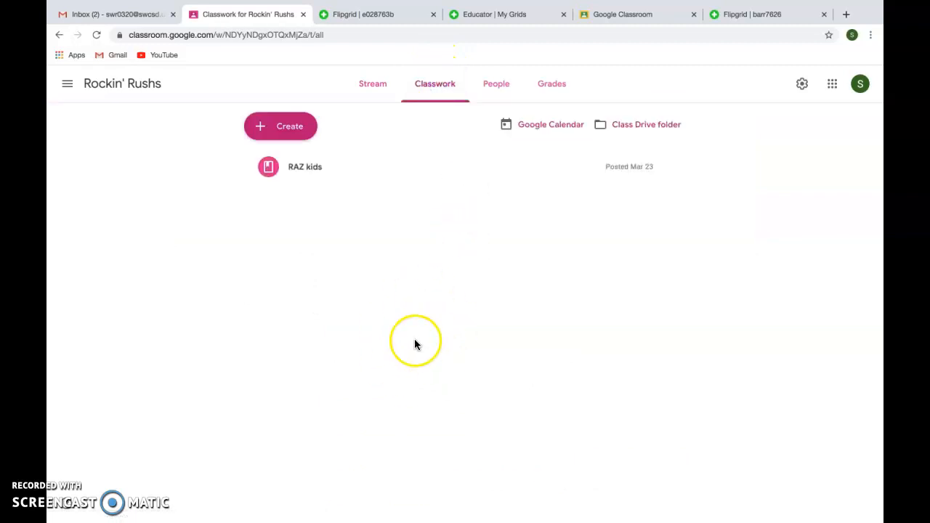
{"action": "left_click", "coordinate": [375, 87]}
{"action": "scroll", "coordinate": [418, 361], "scroll_direction": "down", "scroll_amount": 5}
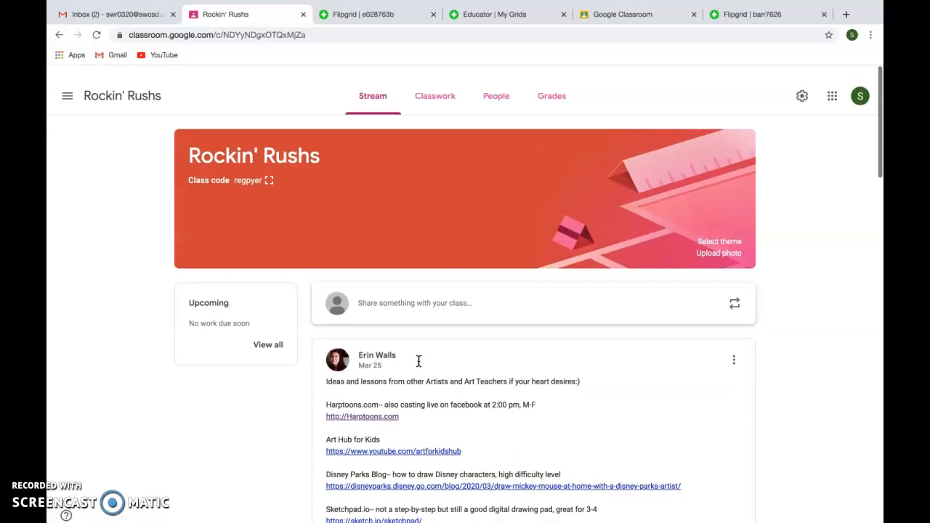
{"action": "left_click", "coordinate": [618, 15]}
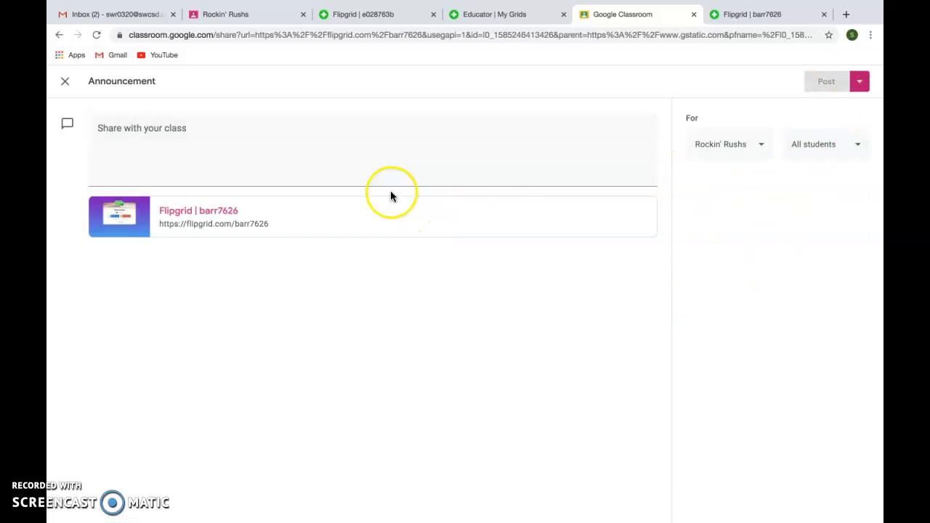
{"action": "left_click", "coordinate": [347, 144]}
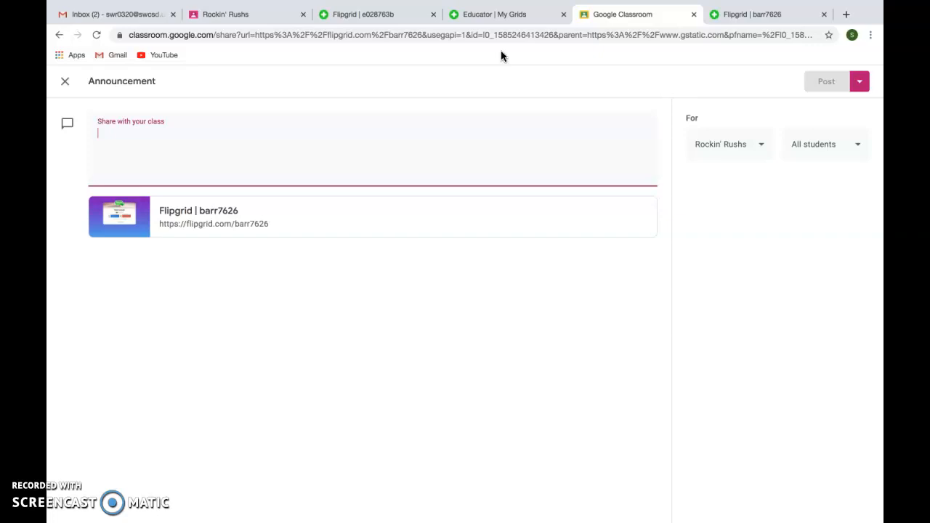
Write 'Post a hello video and watch for questions.' as the announcement and post it
{"action": "type", "text": "Post a "}
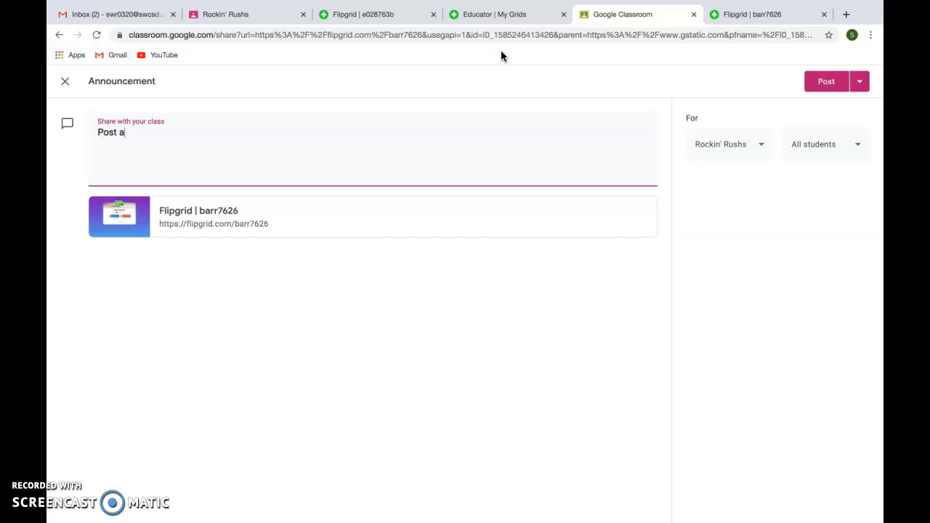
{"action": "type", "text": "hello "}
{"action": "type", "text": "video "}
{"action": "type", "text": "and us"}
{"action": "type", "text": "e t"}
{"action": "type", "text": "h"}
{"action": "key", "text": "BackSpace"}
{"action": "key", "text": "BackSpace"}
{"action": "key", "text": "BackSpace"}
{"action": "key", "text": "BackSpace"}
{"action": "key", "text": "BackSpace"}
{"action": "key", "text": "BackSpace"}
{"action": "type", "text": "q"}
{"action": "key", "text": "BackSpace"}
{"action": "type", "text": "watch "}
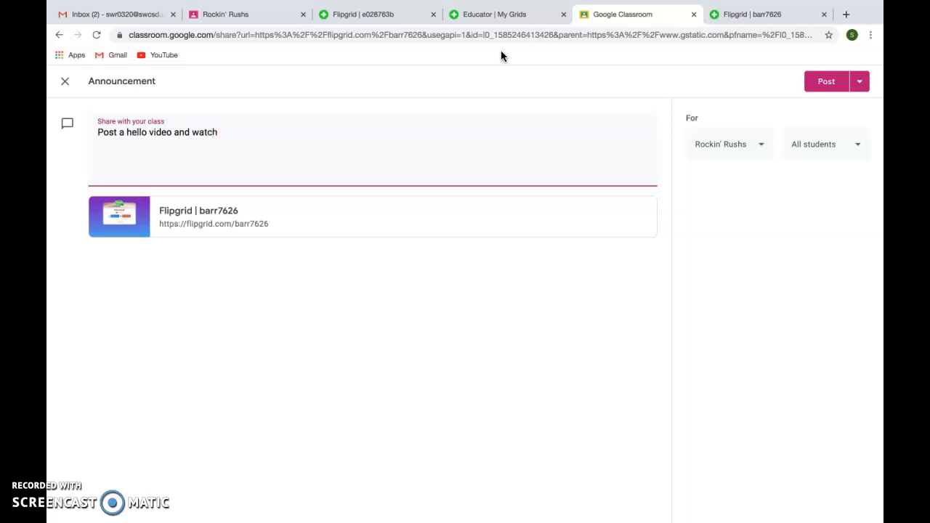
{"action": "type", "text": "for questions."}
{"action": "left_click", "coordinate": [813, 71]}
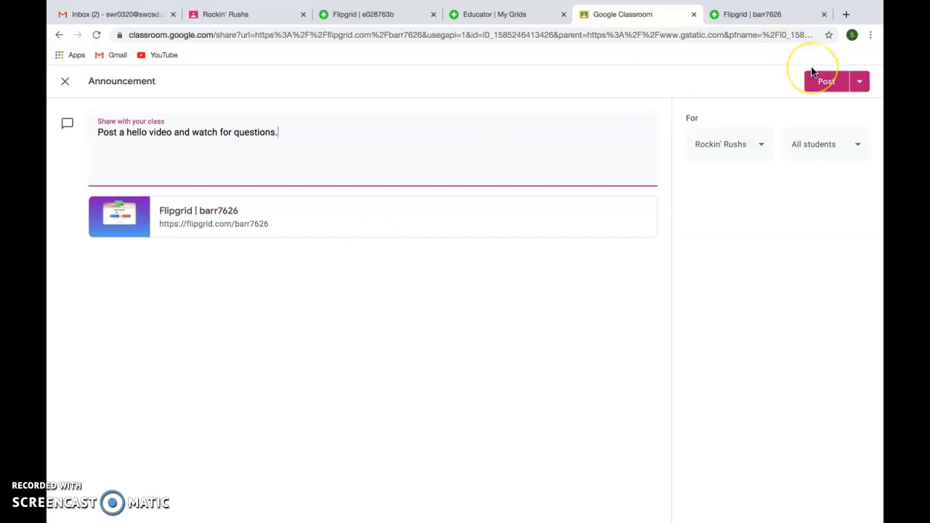
Post the hello-video announcement, then open its Flipgrid link from the Rockin' Rushs stream
{"action": "left_click", "coordinate": [822, 85]}
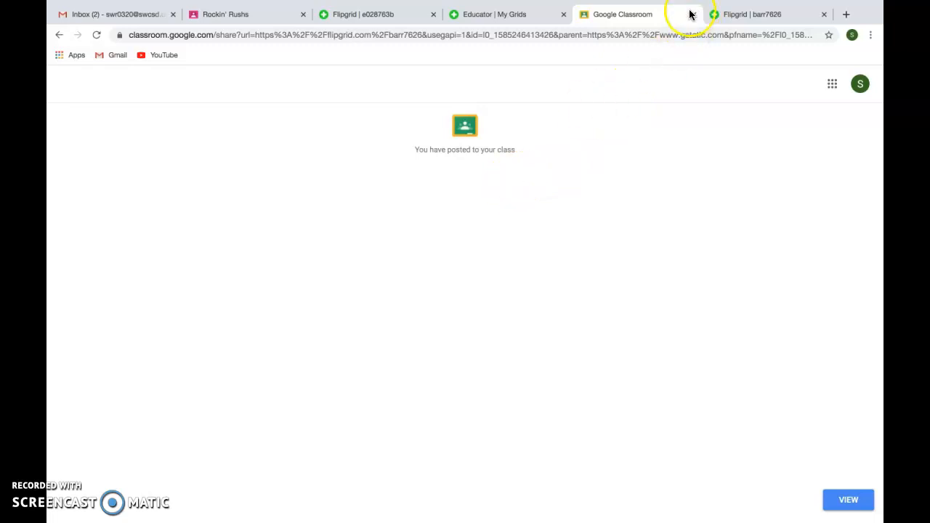
{"action": "left_click", "coordinate": [242, 14]}
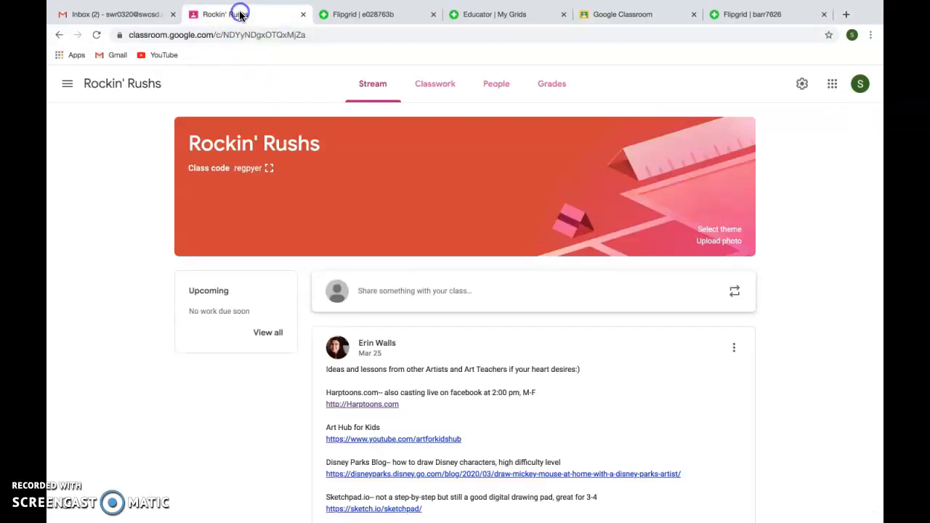
{"action": "left_click", "coordinate": [97, 36]}
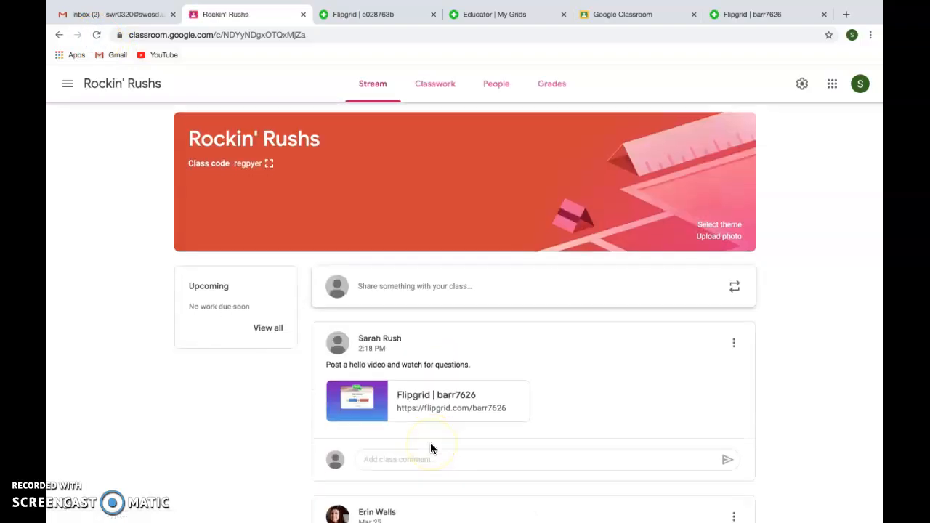
{"action": "scroll", "coordinate": [426, 432], "scroll_direction": "down", "scroll_amount": 2}
{"action": "left_click", "coordinate": [403, 322]}
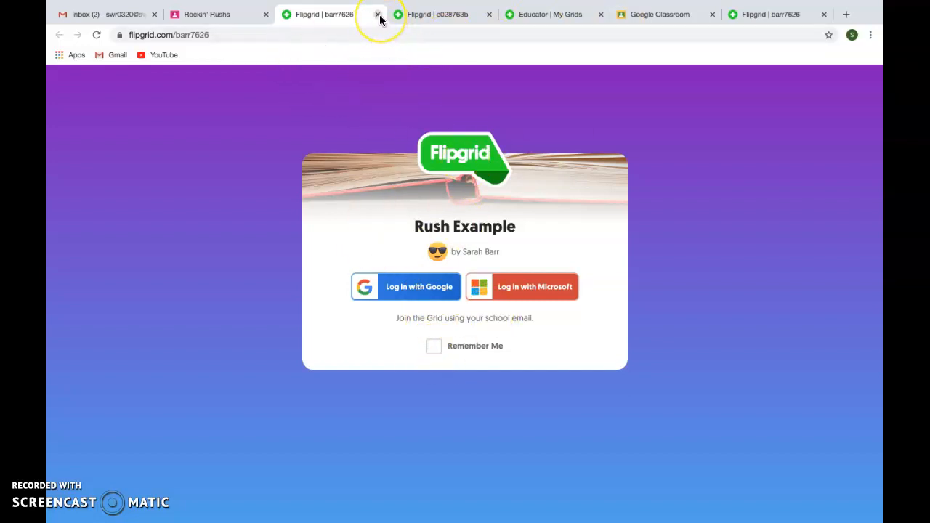
Sign in to Rush Example with the teacher's Google account and review the Say Hello topic's Responses section
{"action": "left_click", "coordinate": [389, 284]}
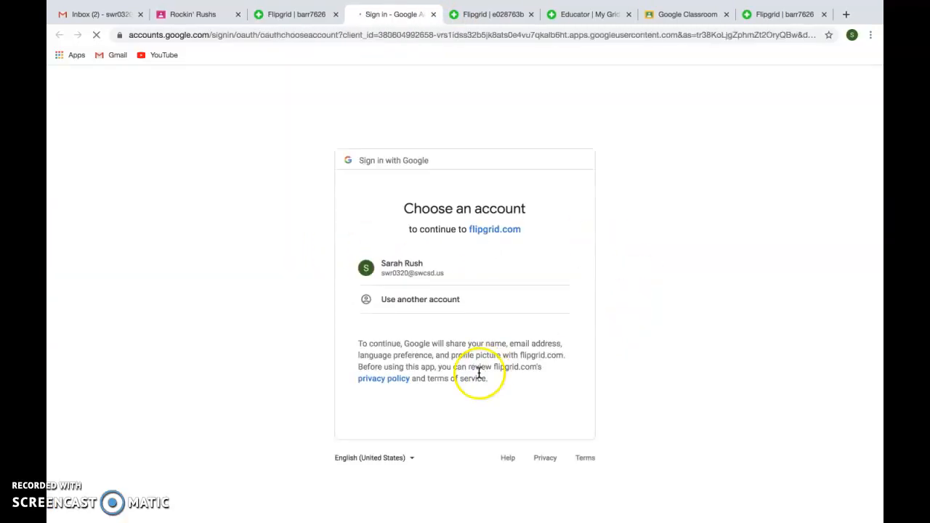
{"action": "left_click", "coordinate": [436, 272]}
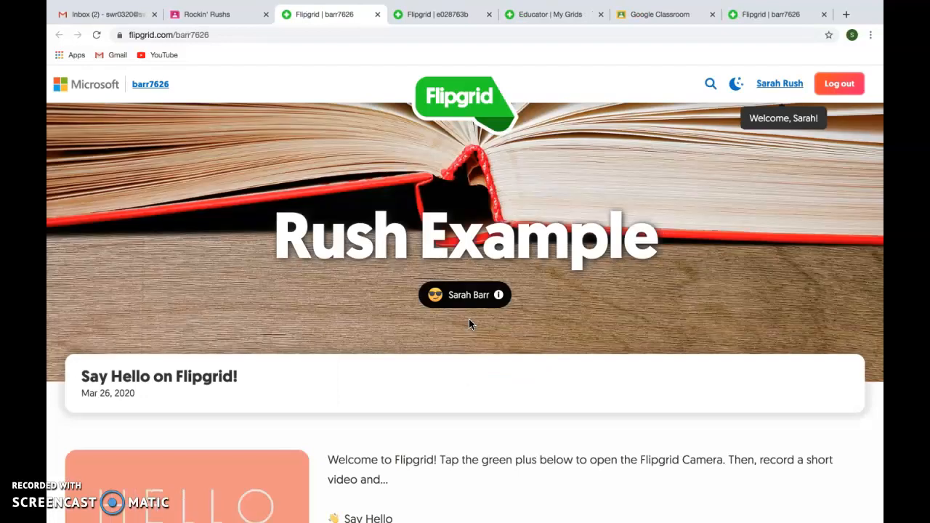
{"action": "scroll", "coordinate": [474, 329], "scroll_direction": "down", "scroll_amount": 2}
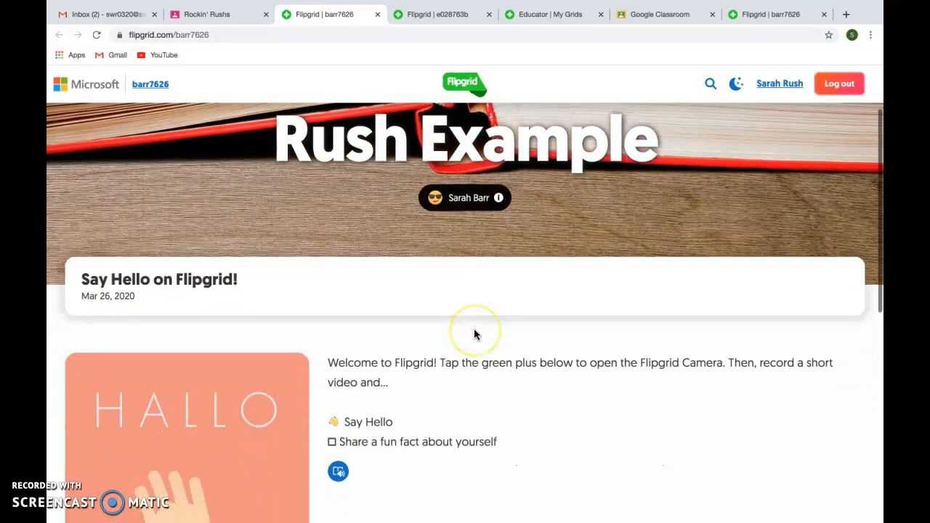
{"action": "scroll", "coordinate": [475, 334], "scroll_direction": "down", "scroll_amount": 3}
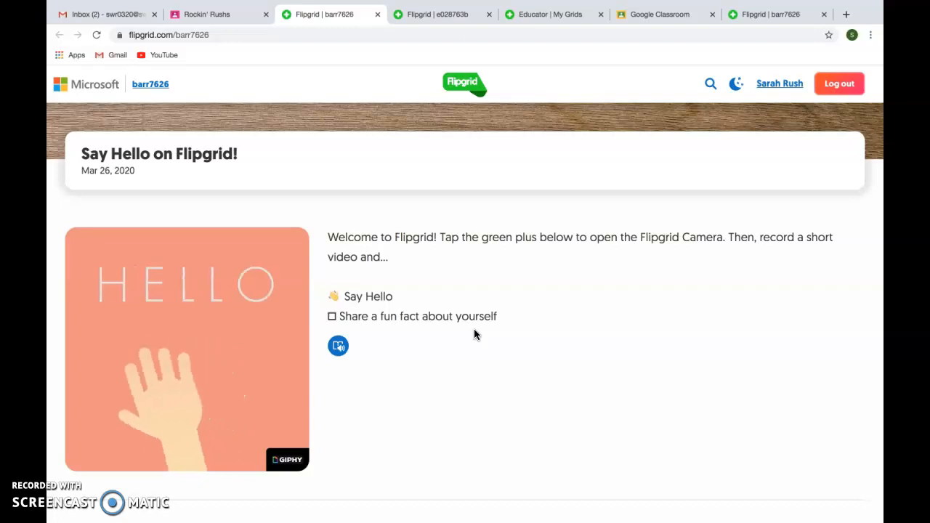
{"action": "scroll", "coordinate": [474, 334], "scroll_direction": "down", "scroll_amount": 1}
{"action": "scroll", "coordinate": [474, 335], "scroll_direction": "down", "scroll_amount": 2}
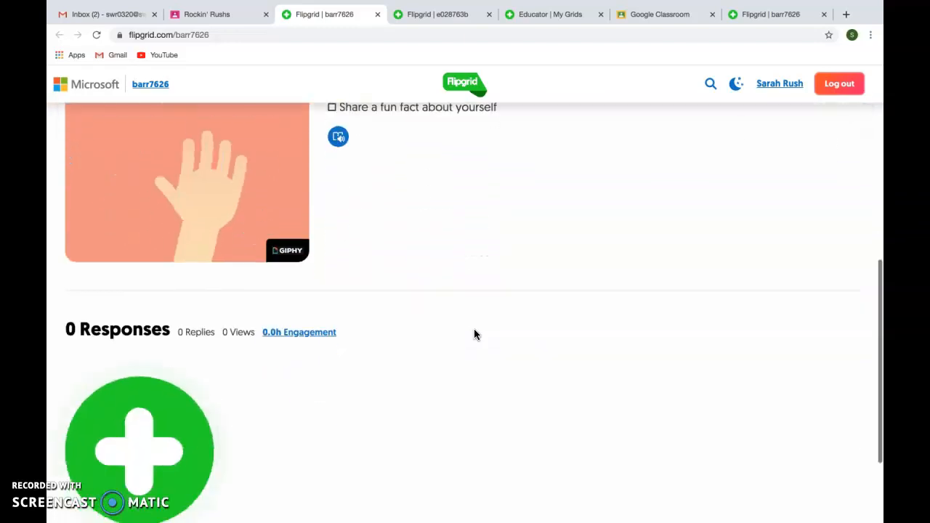
{"action": "scroll", "coordinate": [474, 335], "scroll_direction": "down", "scroll_amount": 1}
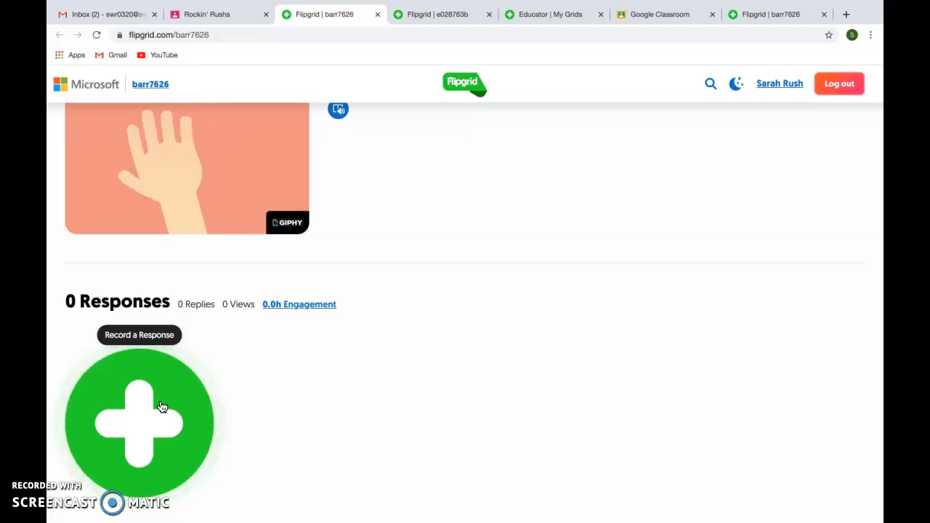
{"action": "left_click", "coordinate": [537, 342]}
{"action": "scroll", "coordinate": [538, 342], "scroll_direction": "up", "scroll_amount": 10}
{"action": "scroll", "coordinate": [538, 347], "scroll_direction": "down", "scroll_amount": 3}
{"action": "scroll", "coordinate": [537, 347], "scroll_direction": "up", "scroll_amount": 3}
{"action": "left_click", "coordinate": [681, 8]}
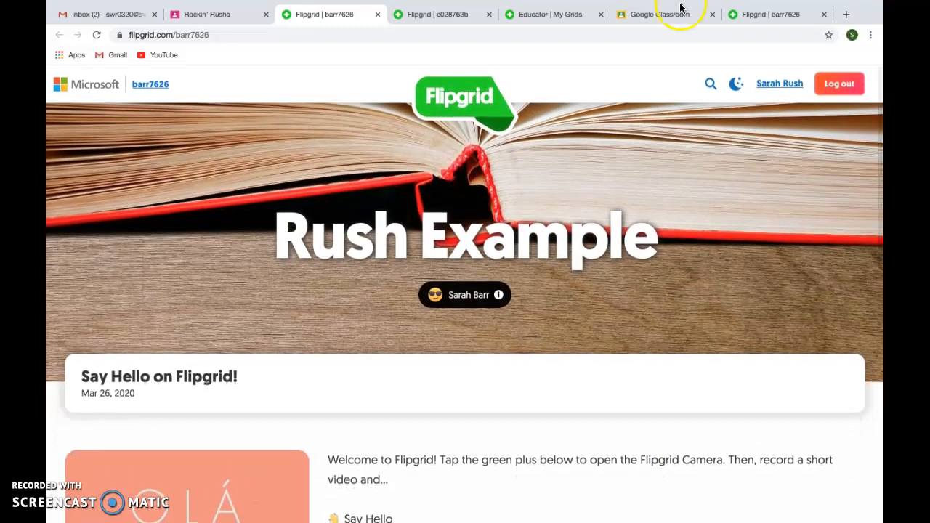
Close the Rush Example student view and the Ready Rush grid page
{"action": "left_click", "coordinate": [377, 15]}
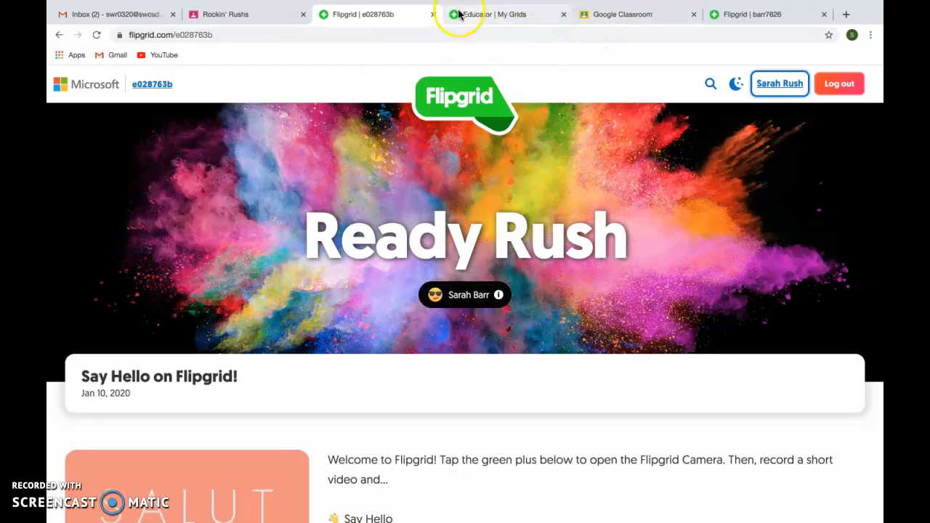
{"action": "scroll", "coordinate": [382, 214], "scroll_direction": "down", "scroll_amount": 3}
{"action": "scroll", "coordinate": [383, 214], "scroll_direction": "up", "scroll_amount": 4}
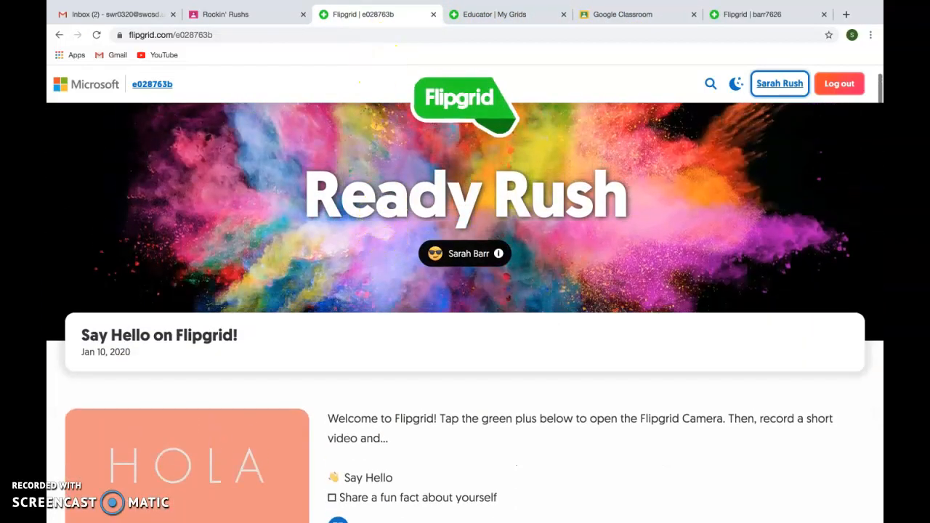
{"action": "left_click", "coordinate": [433, 16]}
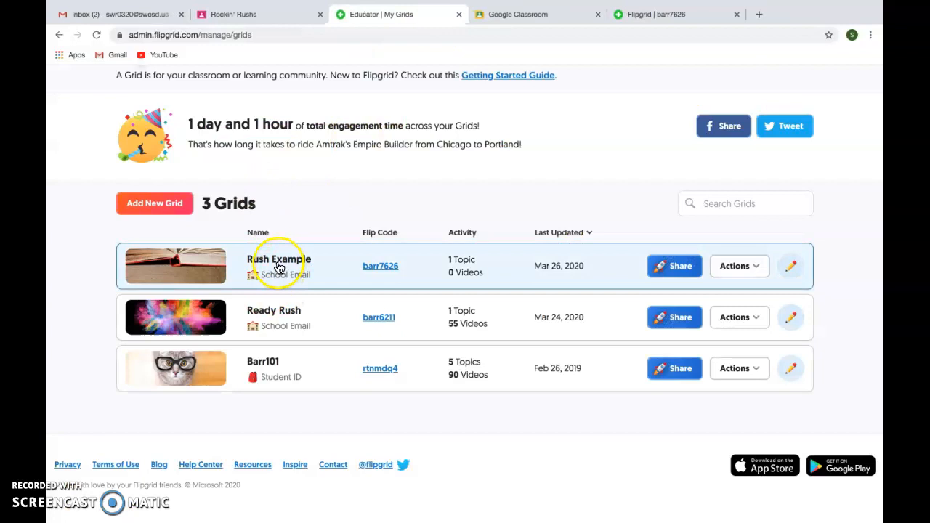
Close the duplicate Rush Example grid page and the Classroom posting confirmation page
{"action": "left_click", "coordinate": [279, 268]}
{"action": "scroll", "coordinate": [411, 356], "scroll_direction": "down", "scroll_amount": 1}
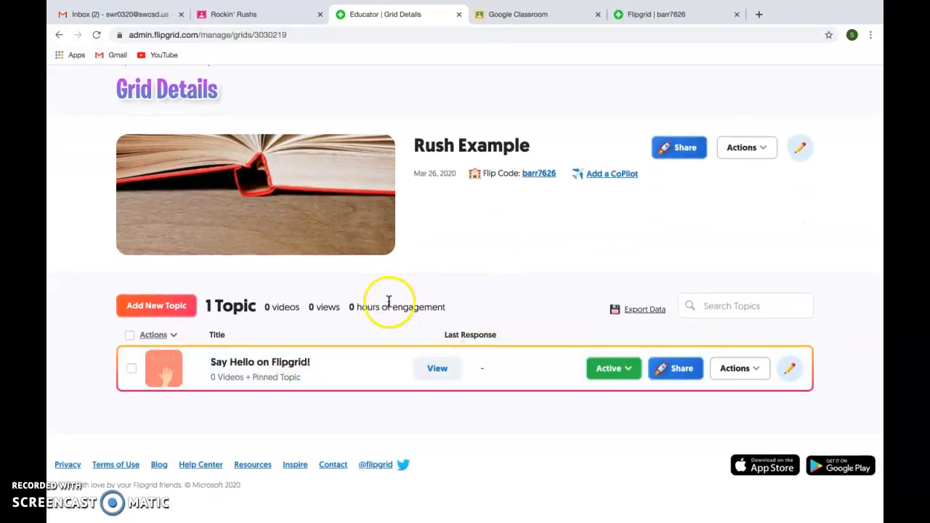
{"action": "left_click", "coordinate": [59, 35]}
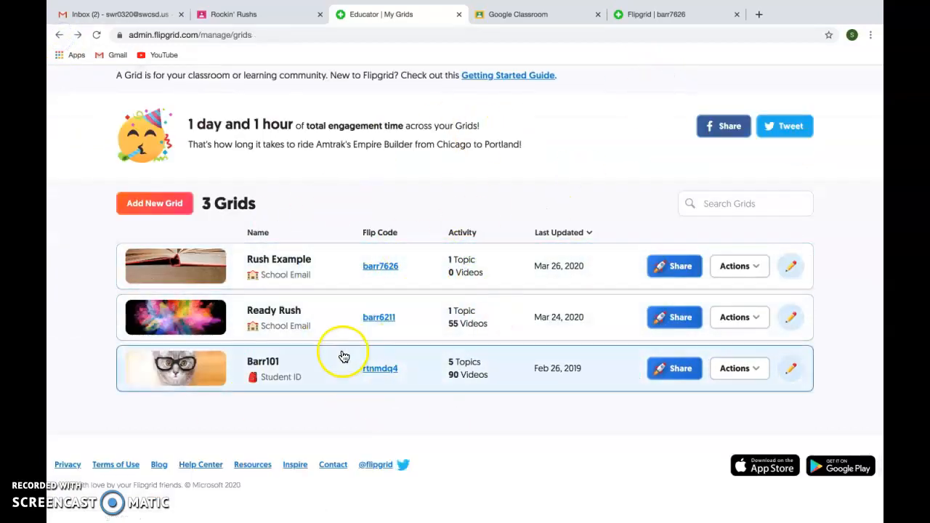
{"action": "left_click", "coordinate": [658, 18]}
{"action": "left_click", "coordinate": [737, 15]}
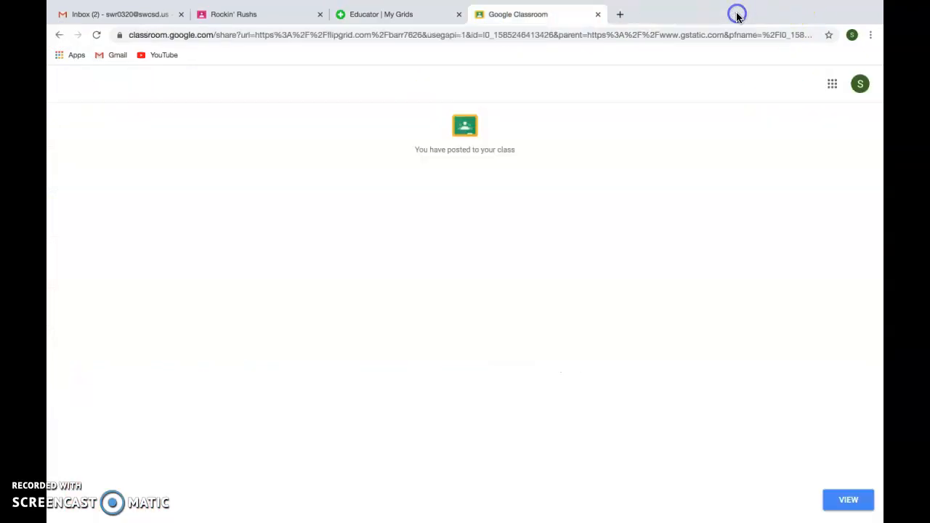
{"action": "left_click", "coordinate": [599, 14]}
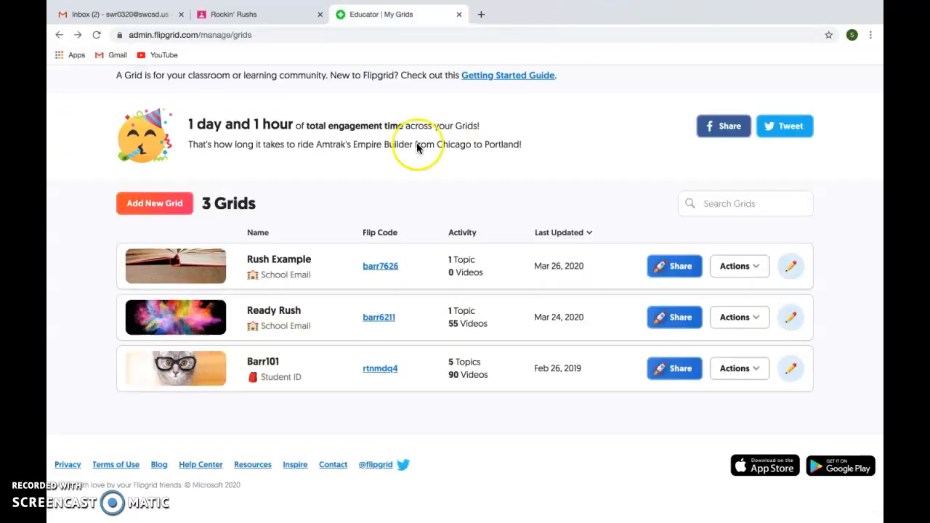
Open Rush Example's grid details and then the Say Hello on Flipgrid! topic
{"action": "left_click", "coordinate": [272, 266]}
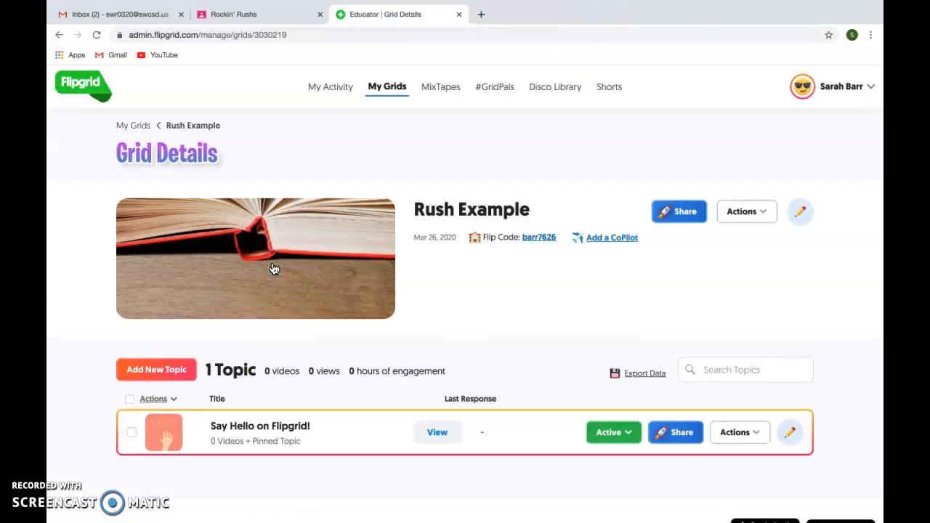
{"action": "left_click", "coordinate": [59, 34]}
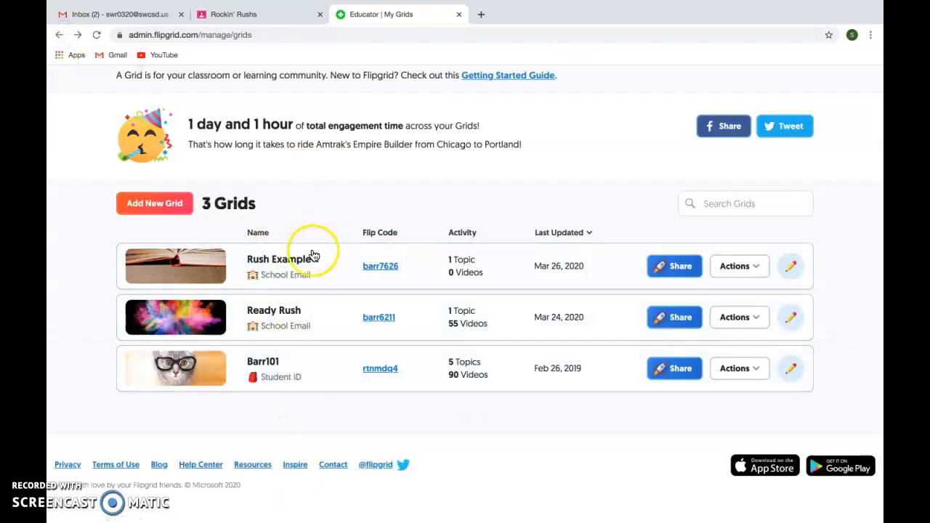
{"action": "left_click", "coordinate": [270, 268]}
{"action": "scroll", "coordinate": [380, 369], "scroll_direction": "down", "scroll_amount": 2}
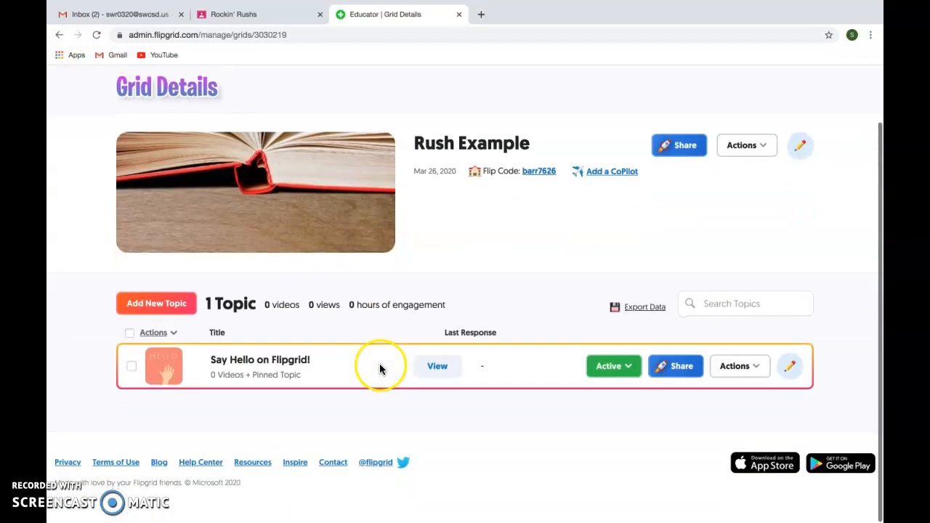
{"action": "left_click", "coordinate": [294, 369]}
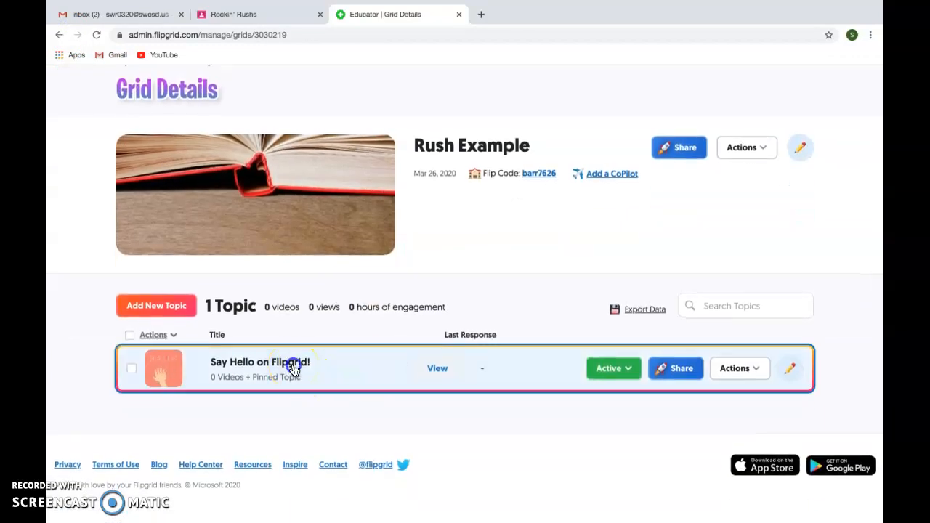
{"action": "scroll", "coordinate": [389, 428], "scroll_direction": "down", "scroll_amount": 3}
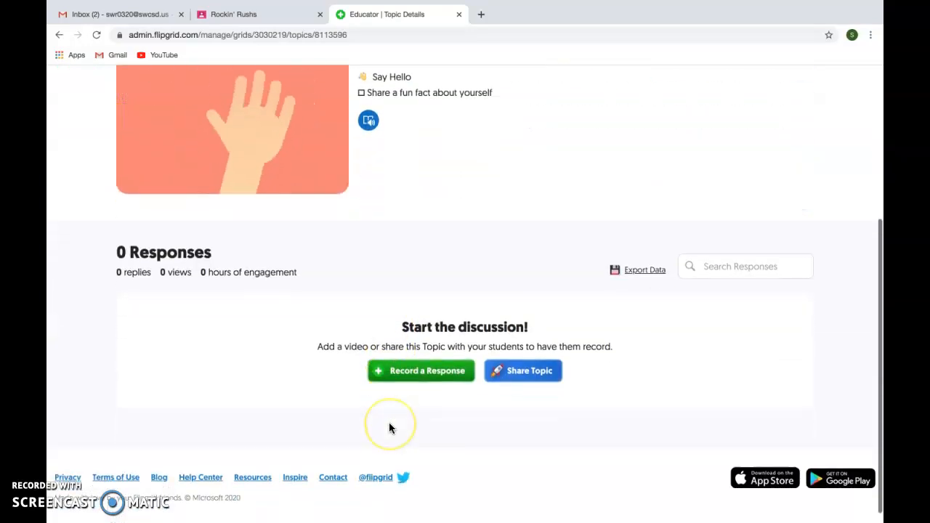
Back on Rush Example's grid details, view the topic's Actions menu, then return to My Grids
{"action": "scroll", "coordinate": [389, 428], "scroll_direction": "up", "scroll_amount": 3}
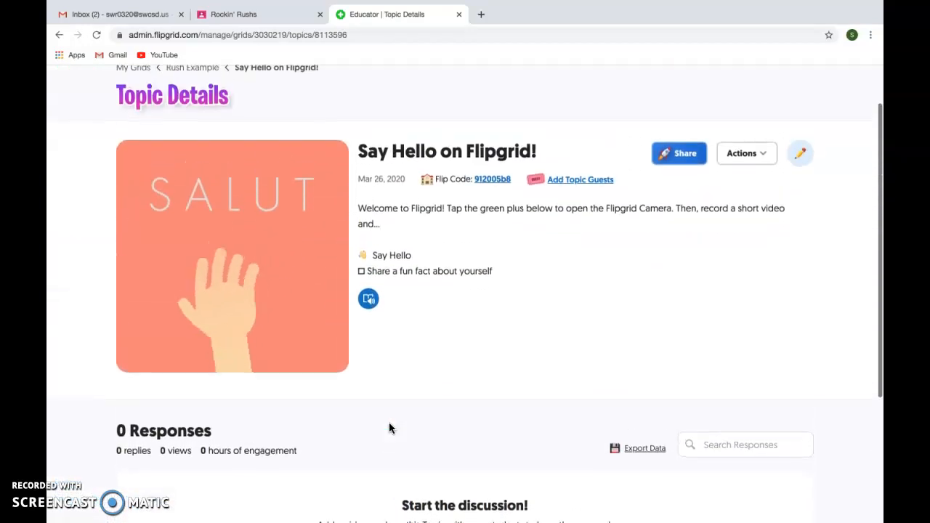
{"action": "left_click", "coordinate": [61, 62]}
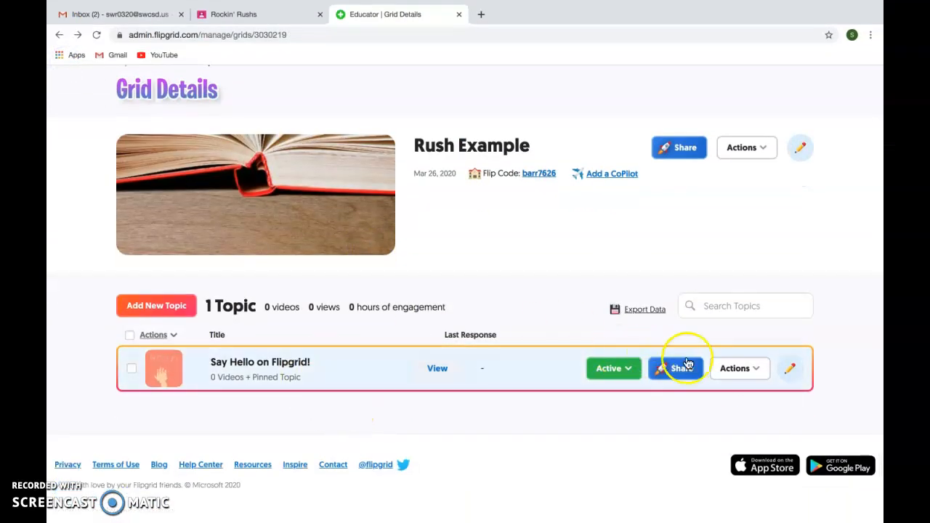
{"action": "left_click", "coordinate": [760, 371]}
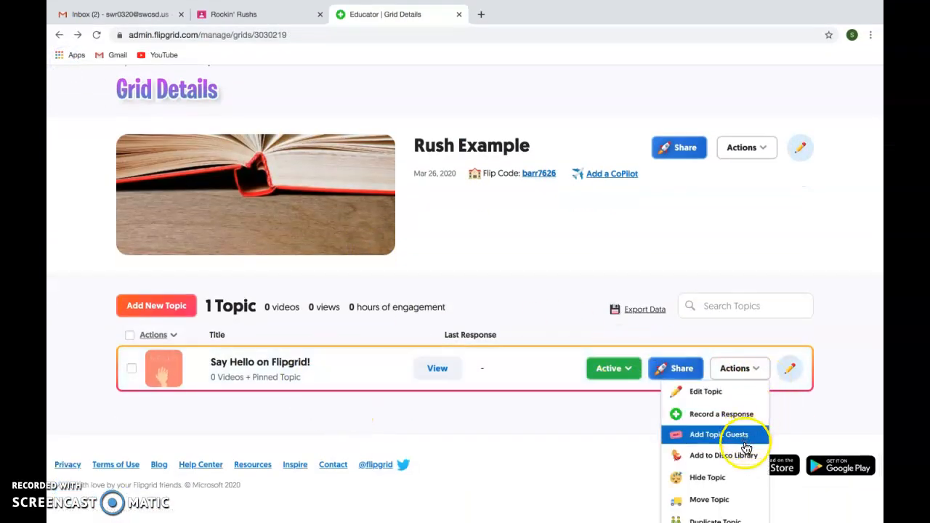
{"action": "scroll", "coordinate": [318, 447], "scroll_direction": "down", "scroll_amount": 2}
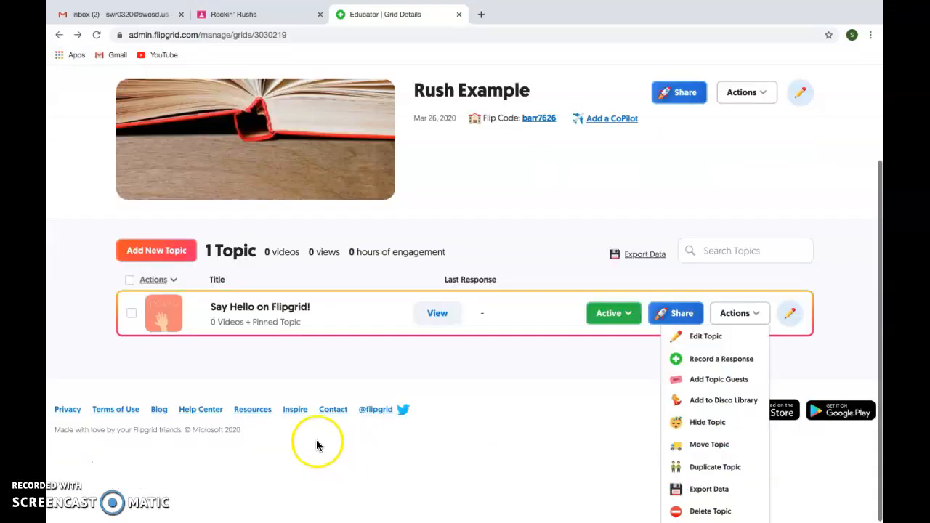
{"action": "left_click", "coordinate": [297, 376]}
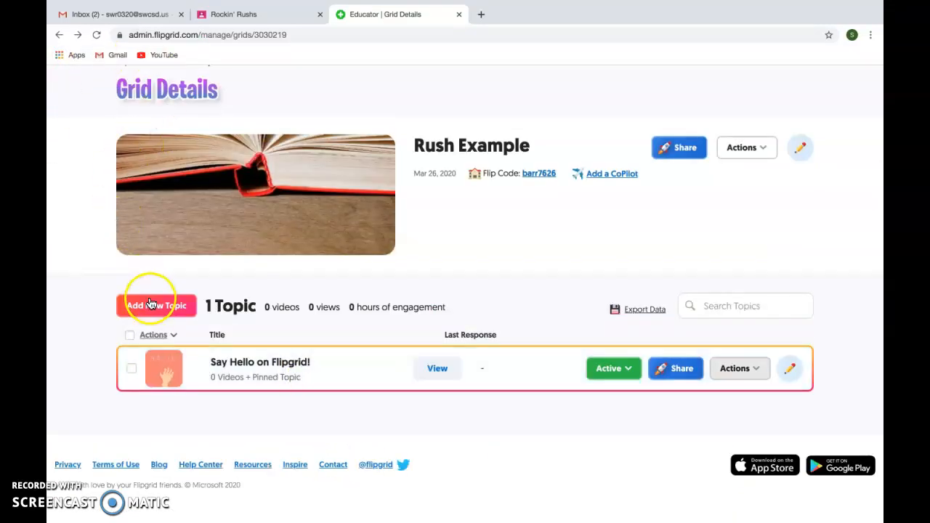
{"action": "left_click", "coordinate": [60, 35]}
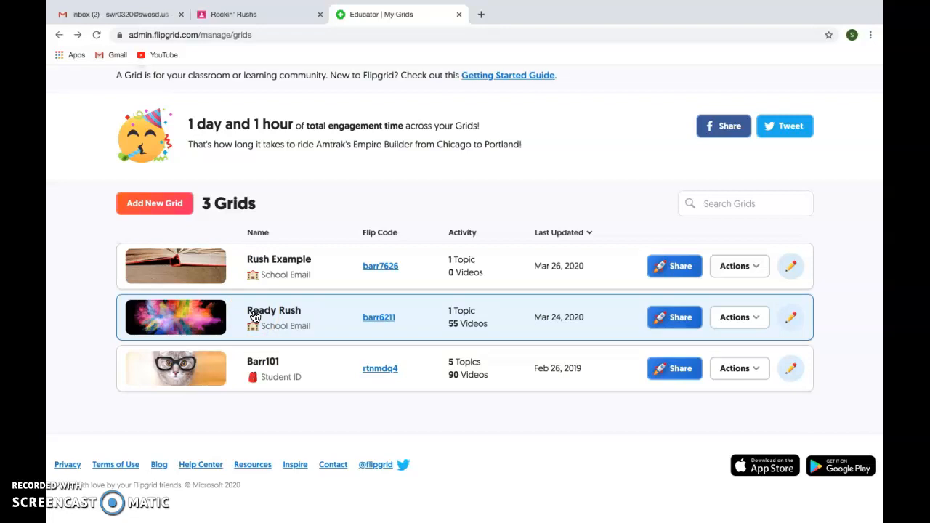
Peek at Rush Example, go back, and open Ready Rush's details (1 topic, 55 videos, 669 views)
{"action": "left_click", "coordinate": [290, 260]}
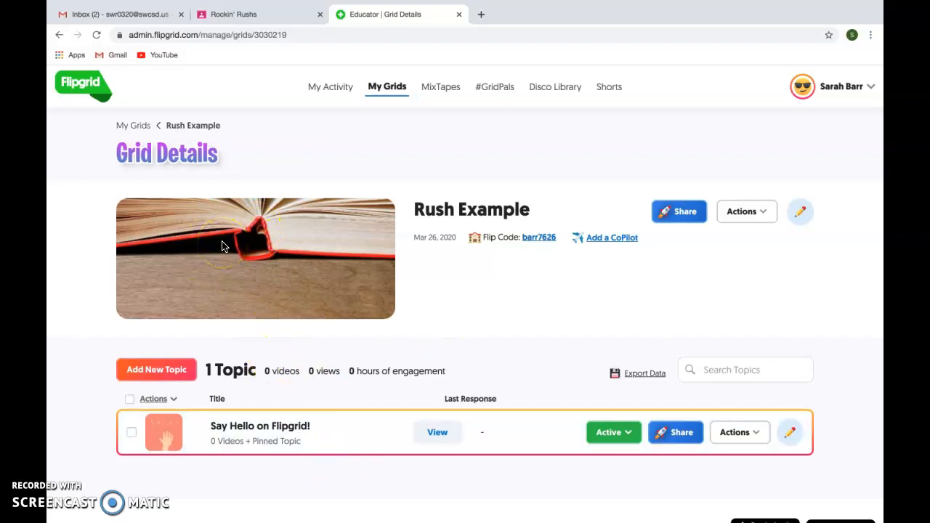
{"action": "left_click", "coordinate": [59, 37]}
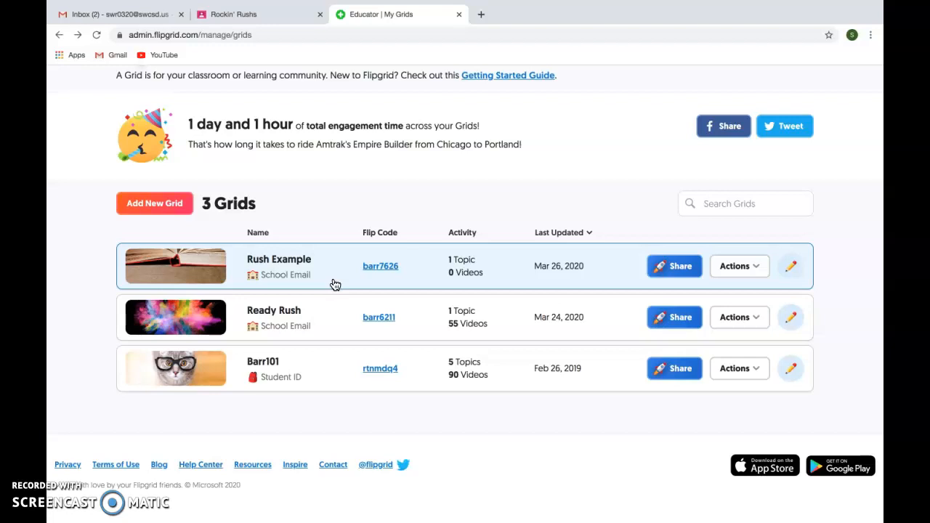
{"action": "left_click", "coordinate": [266, 311]}
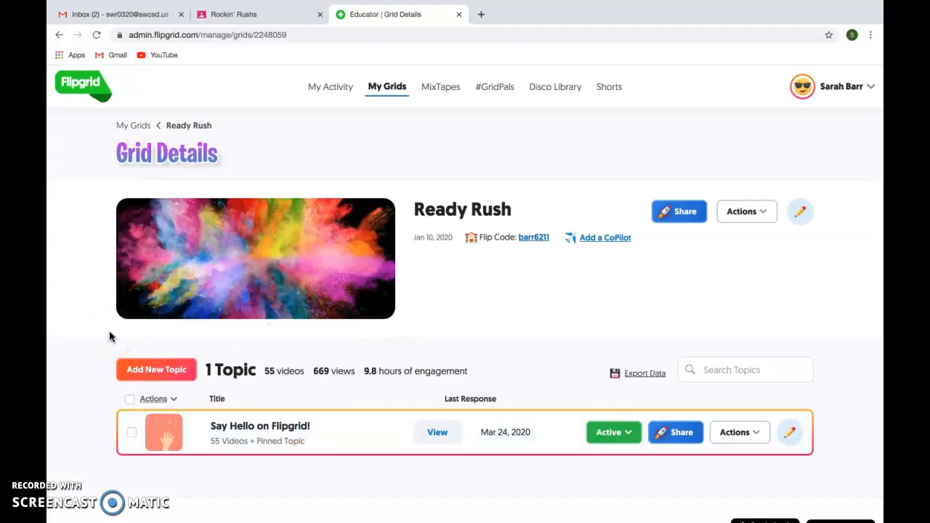
Use Add New Topic on Ready Rush to bring up a blank topic form with 1:30 recording time
{"action": "left_click", "coordinate": [156, 375]}
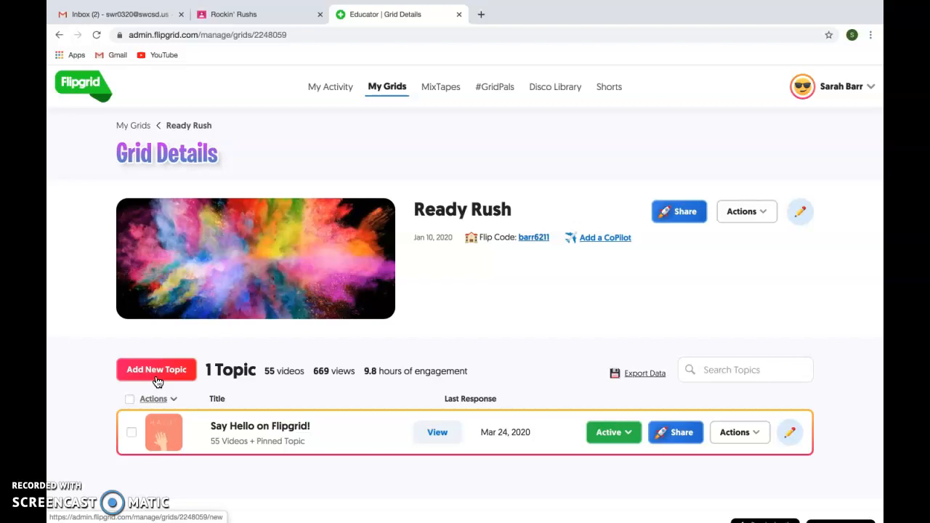
{"action": "left_click", "coordinate": [157, 375]}
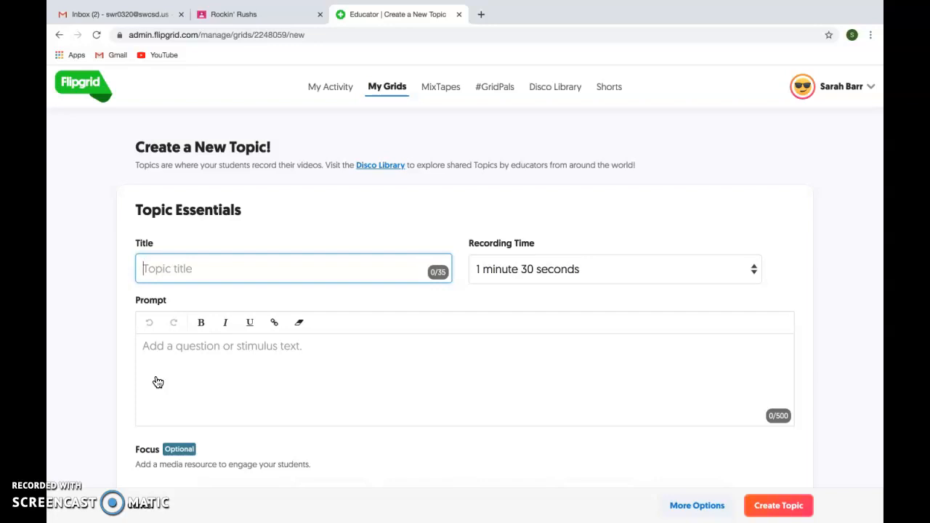
{"action": "left_click", "coordinate": [61, 35]}
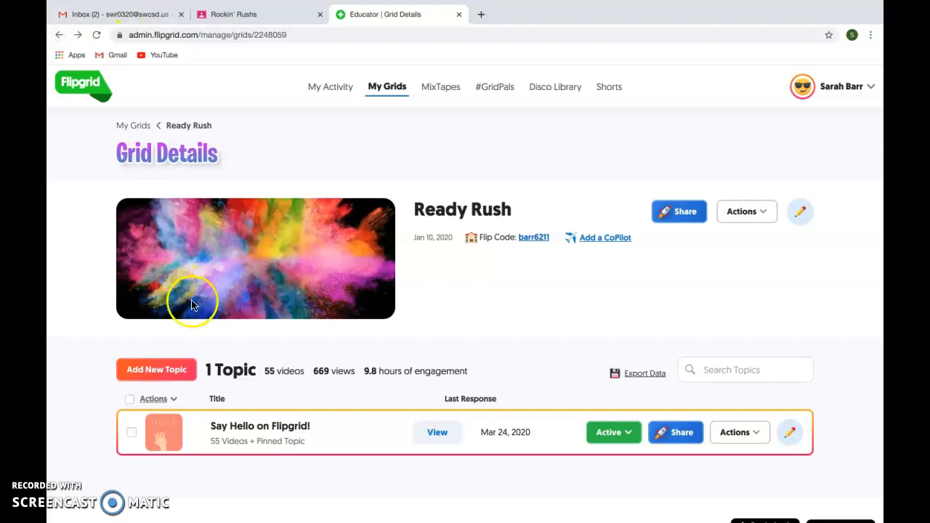
{"action": "left_click", "coordinate": [162, 370]}
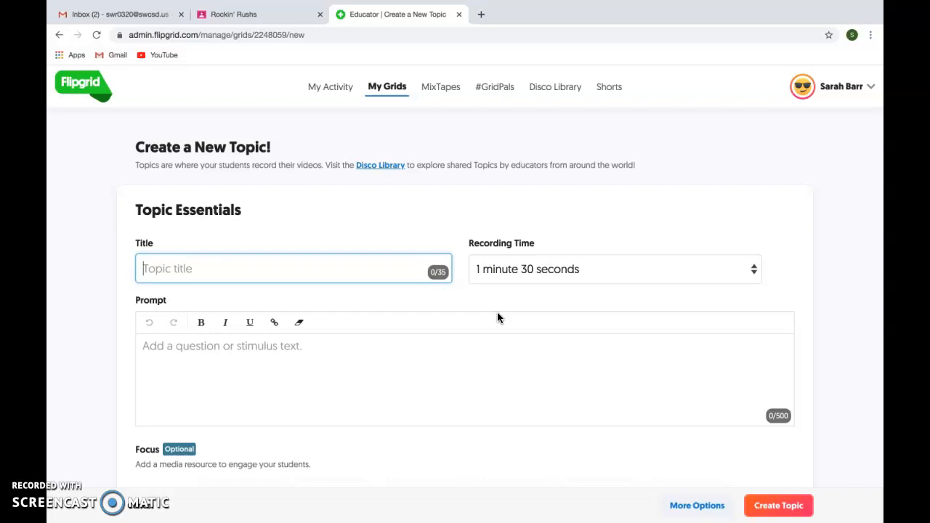
{"action": "left_click", "coordinate": [757, 269]}
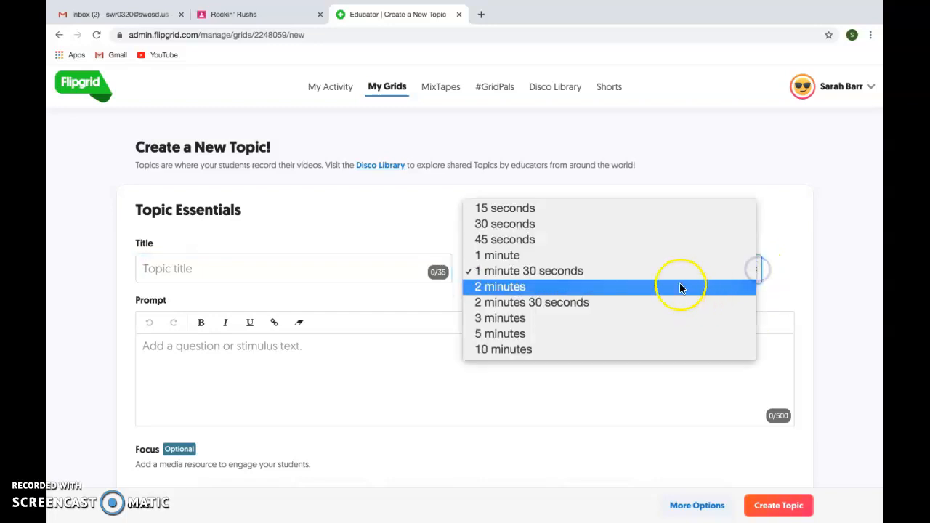
{"action": "left_click", "coordinate": [740, 174]}
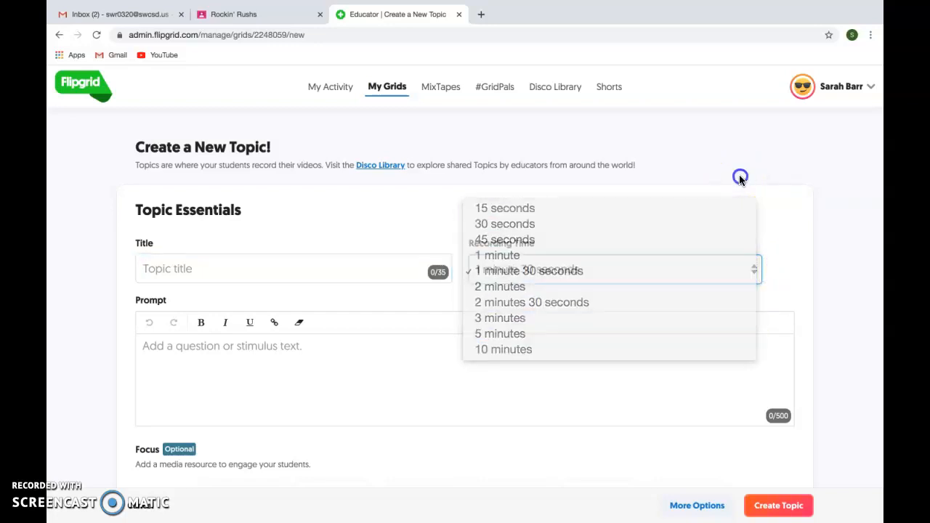
{"action": "scroll", "coordinate": [432, 376], "scroll_direction": "down", "scroll_amount": 2}
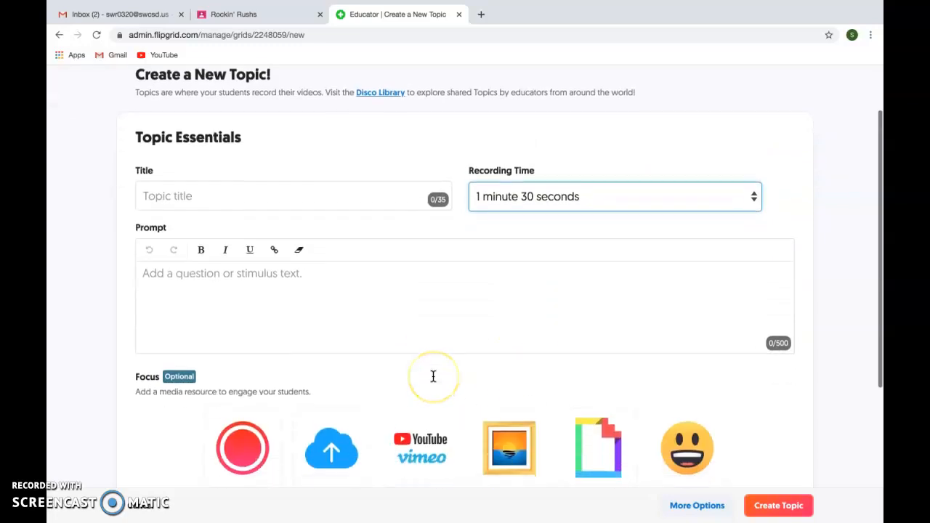
{"action": "scroll", "coordinate": [251, 300], "scroll_direction": "down", "scroll_amount": 1}
{"action": "scroll", "coordinate": [251, 300], "scroll_direction": "up", "scroll_amount": 1}
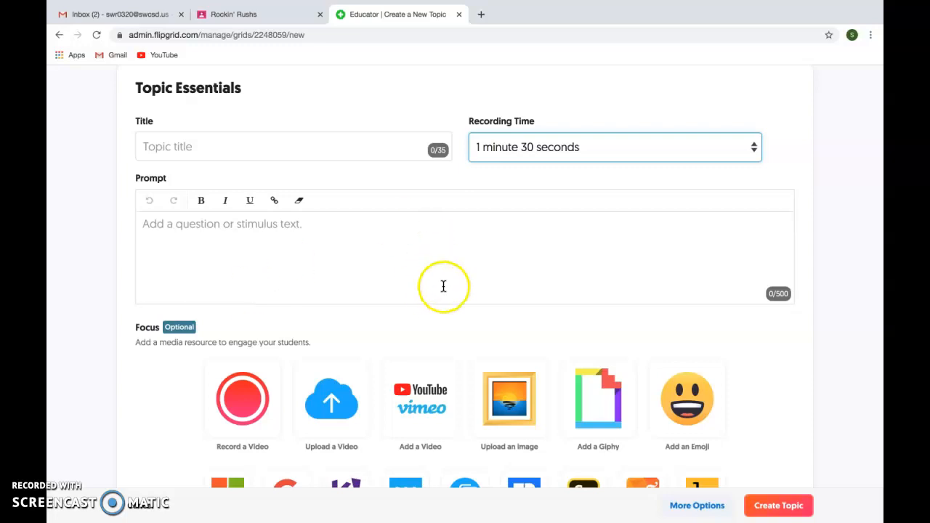
{"action": "left_click", "coordinate": [694, 144]}
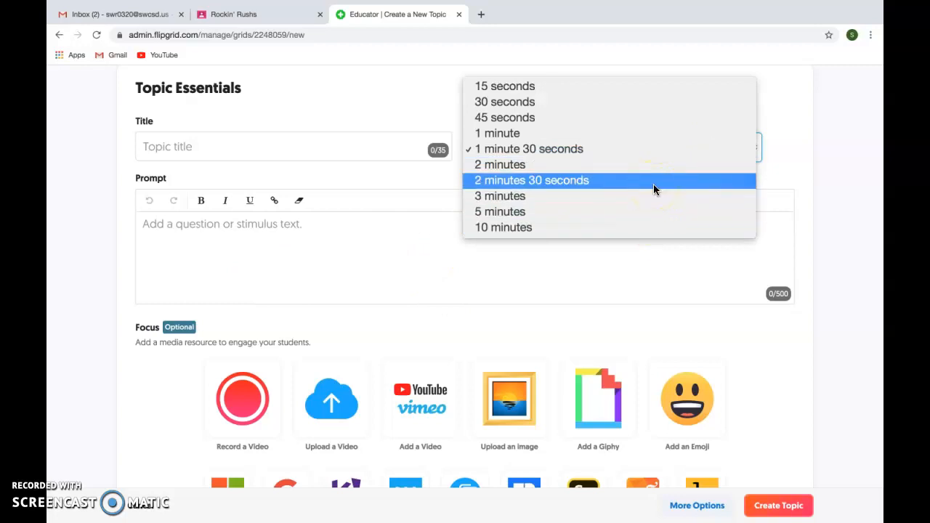
{"action": "left_click", "coordinate": [594, 249]}
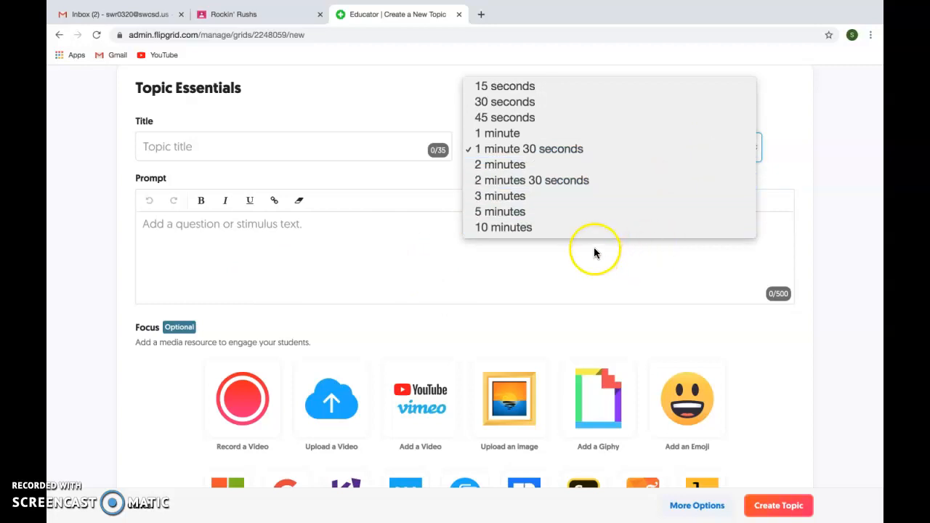
{"action": "left_click", "coordinate": [401, 414]}
{"action": "scroll", "coordinate": [401, 415], "scroll_direction": "down", "scroll_amount": 3}
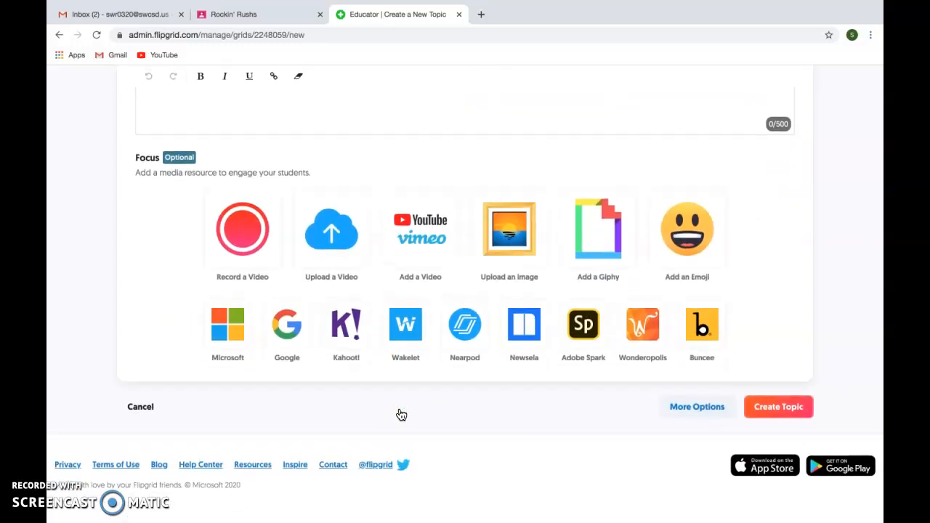
{"action": "scroll", "coordinate": [402, 414], "scroll_direction": "up", "scroll_amount": 5}
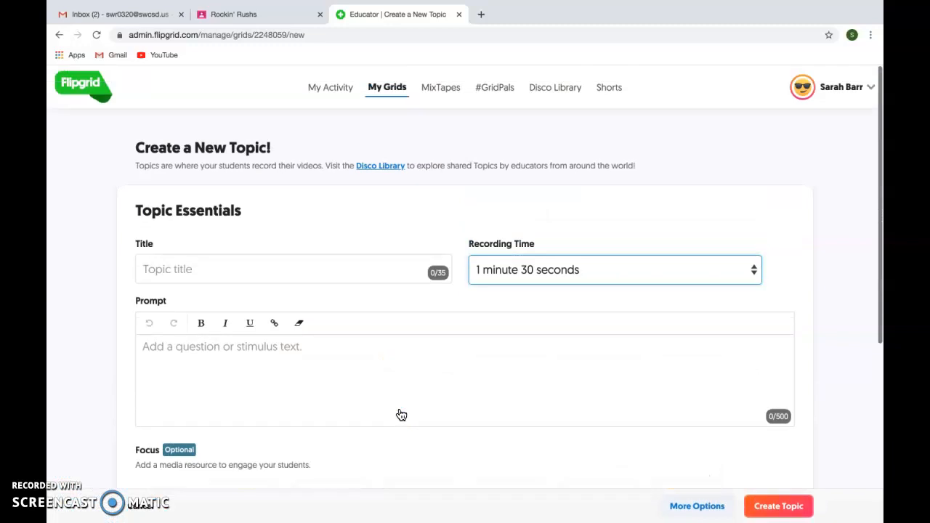
{"action": "left_click", "coordinate": [625, 270]}
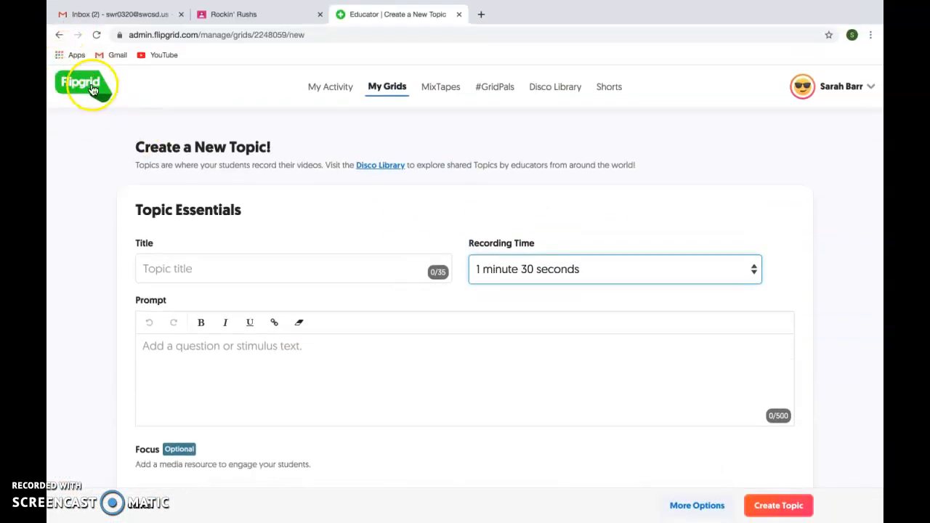
{"action": "left_click", "coordinate": [60, 35]}
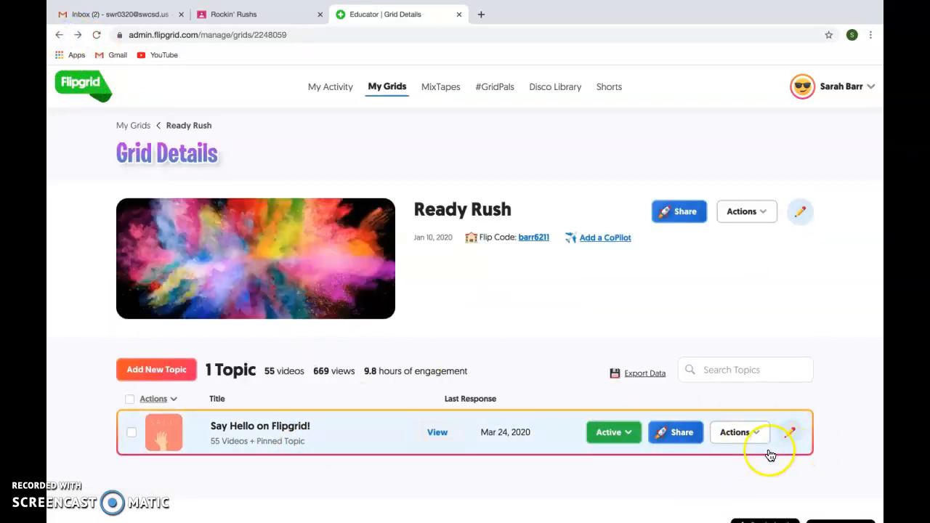
{"action": "scroll", "coordinate": [542, 358], "scroll_direction": "down", "scroll_amount": 2}
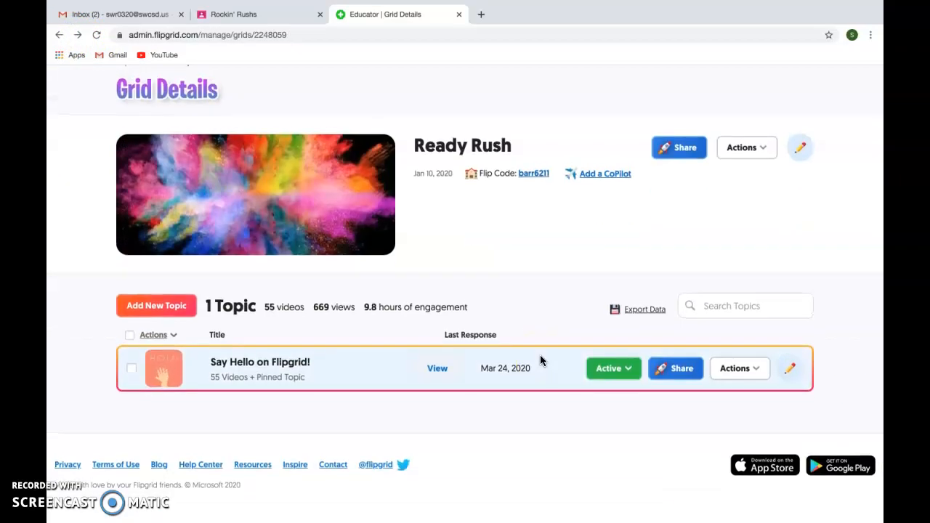
{"action": "left_click", "coordinate": [178, 333]}
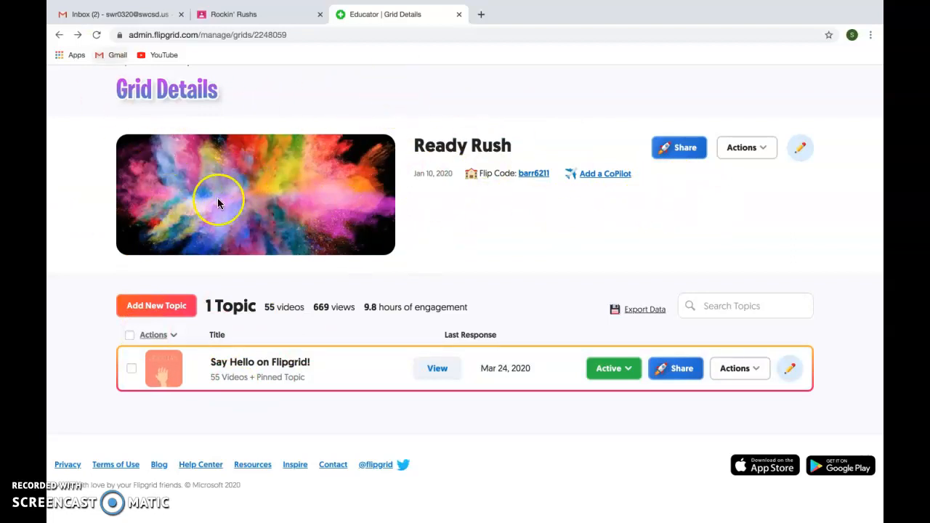
{"action": "left_click", "coordinate": [159, 298]}
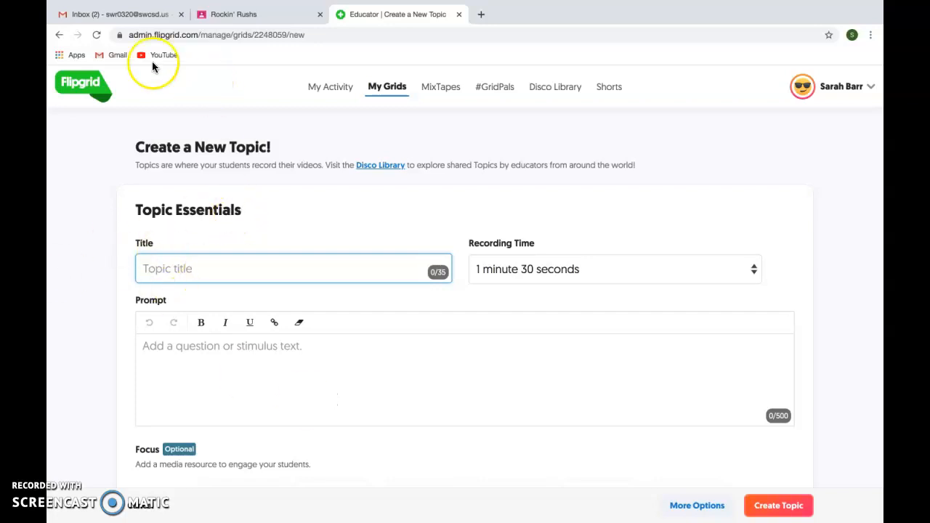
Leave the new topic form for Grid Details, then use the My Grids breadcrumb to reach the grid list
{"action": "left_click", "coordinate": [59, 35]}
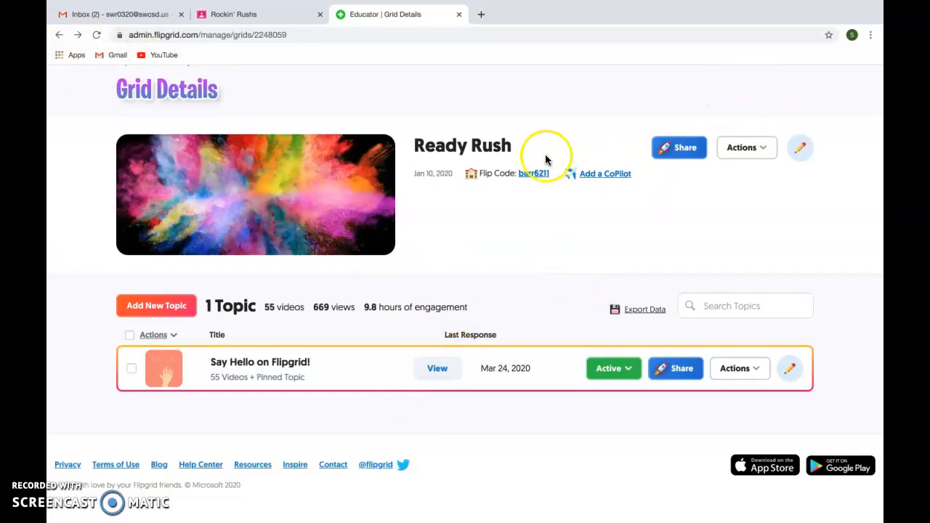
{"action": "scroll", "coordinate": [188, 88], "scroll_direction": "up", "scroll_amount": 2}
{"action": "left_click", "coordinate": [134, 125]}
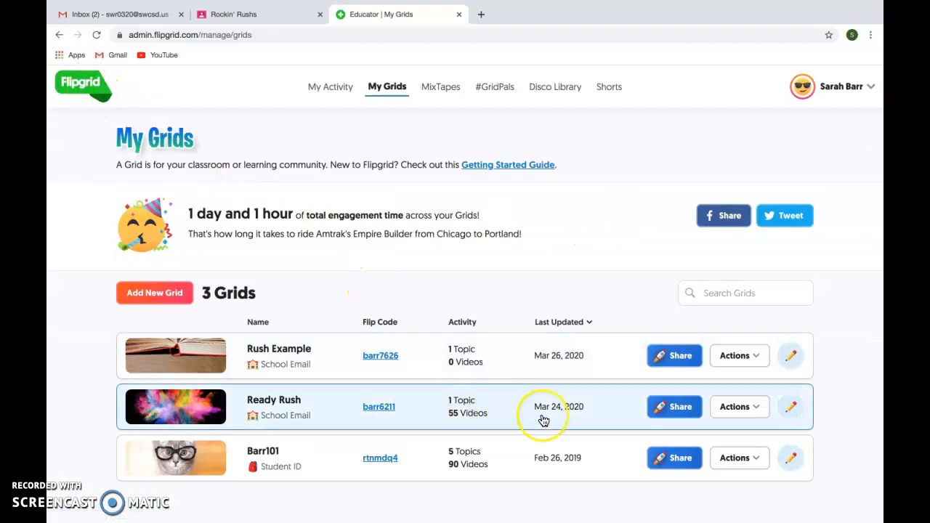